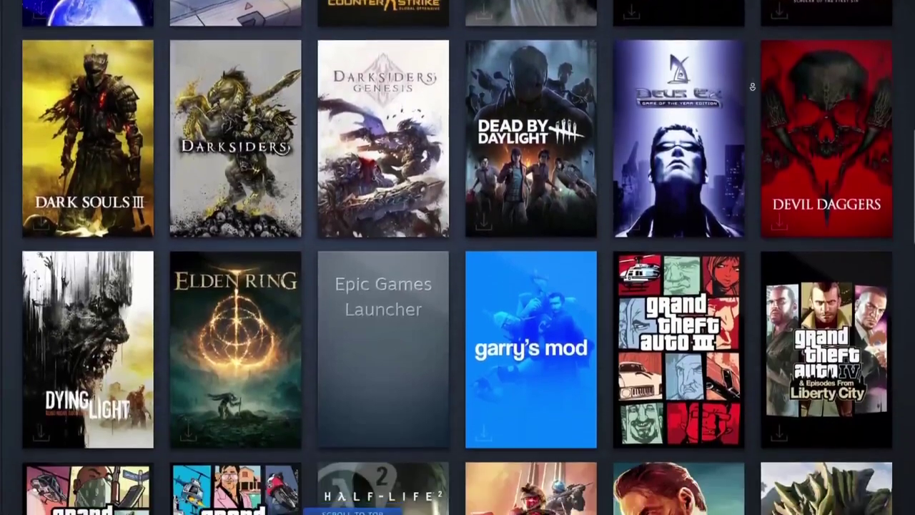
scroll(753, 86, down, 8)
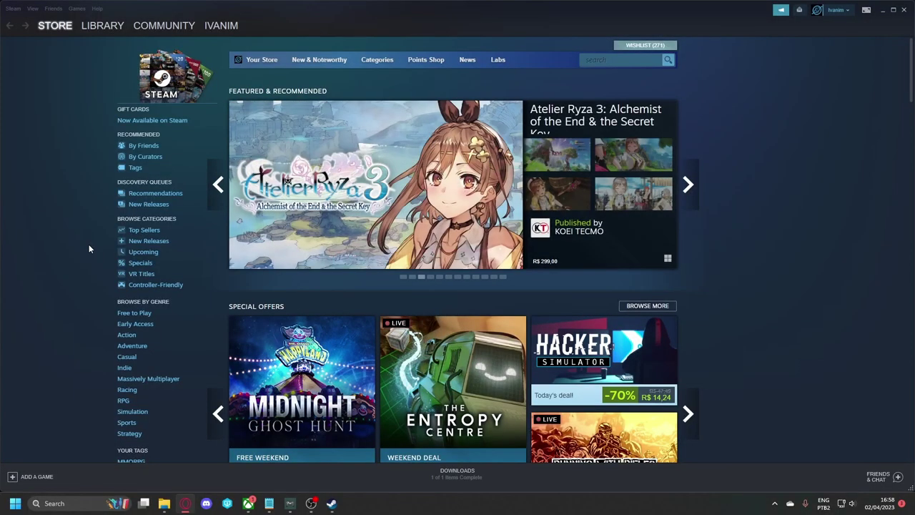
Step: Confirm the Big Picture Overlay option is enabled in Steam's In-Game settings and accept
click(13, 9)
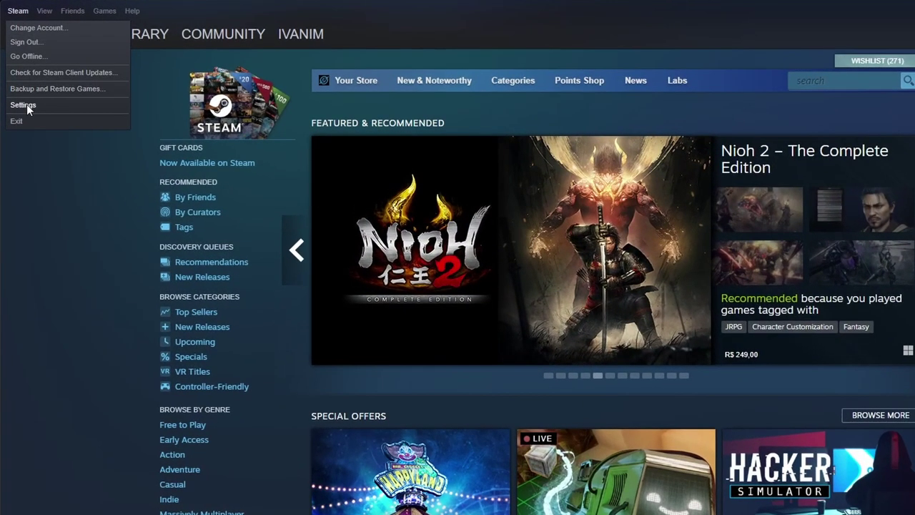
click(26, 104)
click(257, 136)
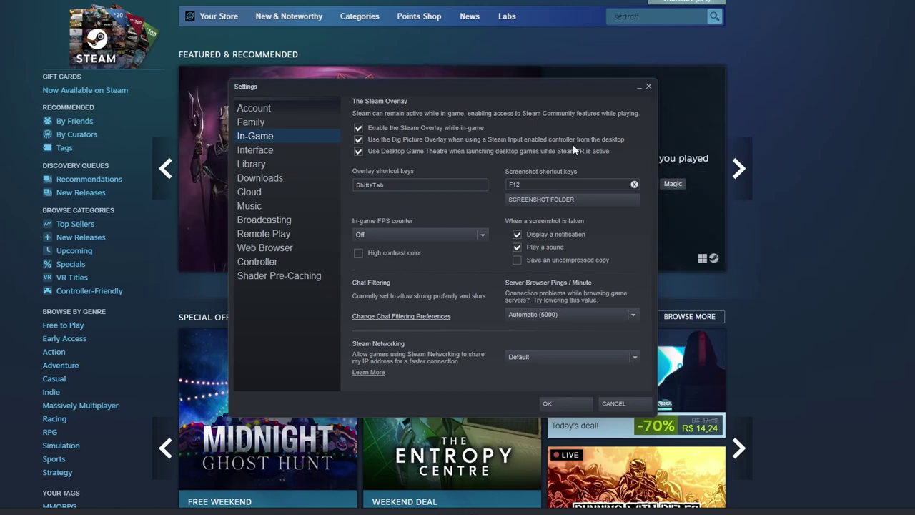
click(566, 405)
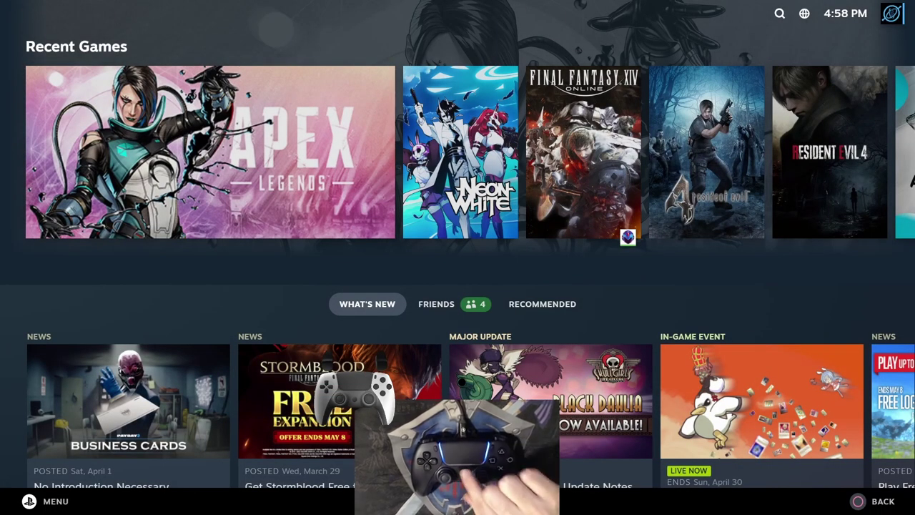
Step: Go from the Big Picture main menu to Settings > Controller
key(Escape)
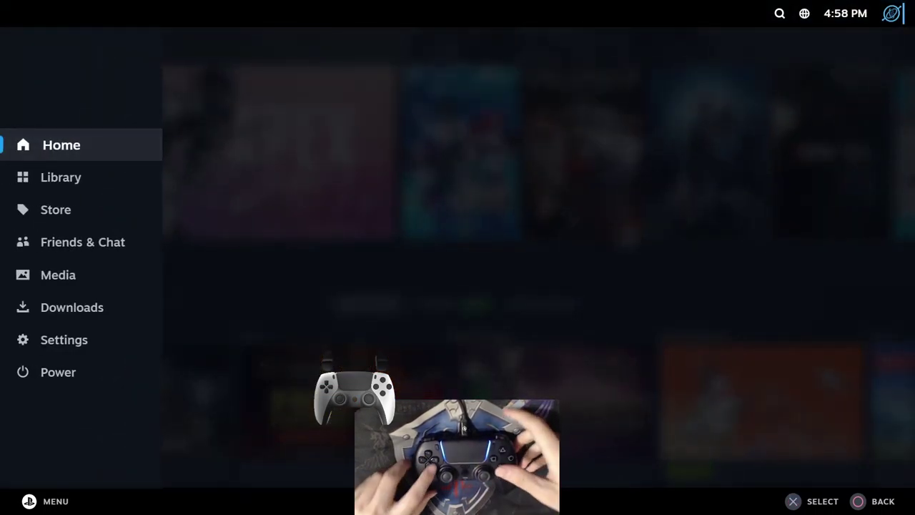
key(Down)
key(Down)
key(Down)
key(Down)
key(Down)
key(Down)
key(Return)
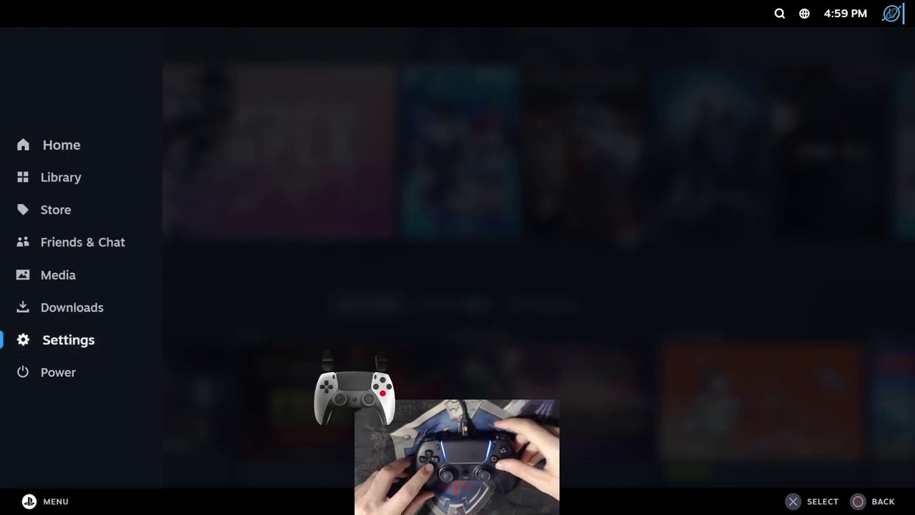
key(Down)
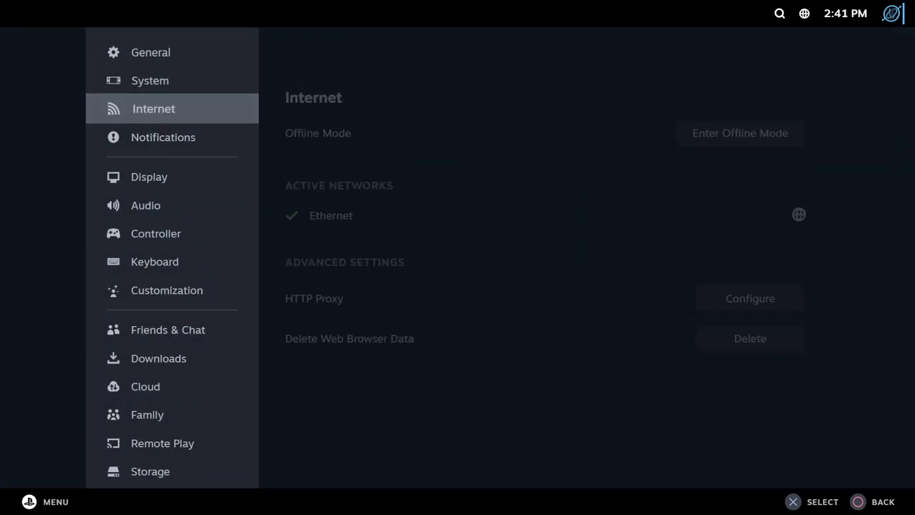
key(Down)
key(Down)
key(Down)
key(Down)
key(Right)
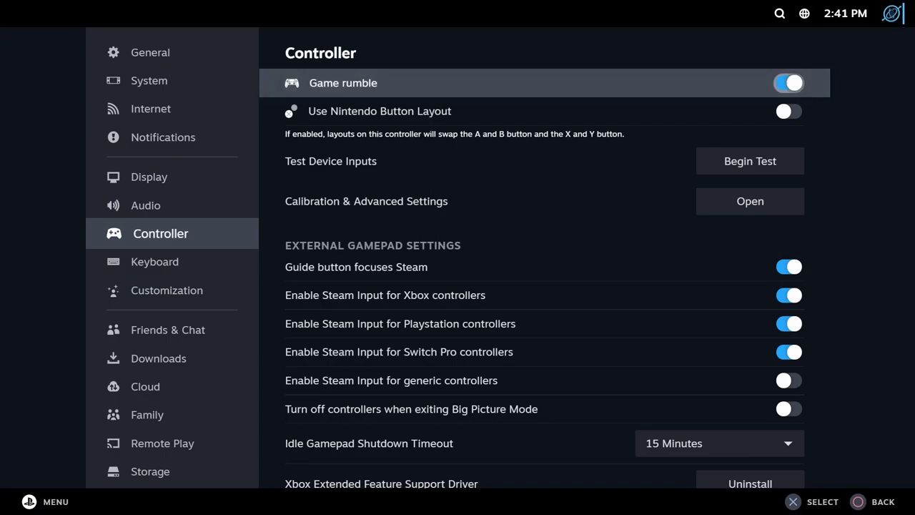
key(Down)
key(Down)
key(Down)
key(Down)
key(Down)
key(Down)
key(Down)
key(Down)
key(Down)
key(Down)
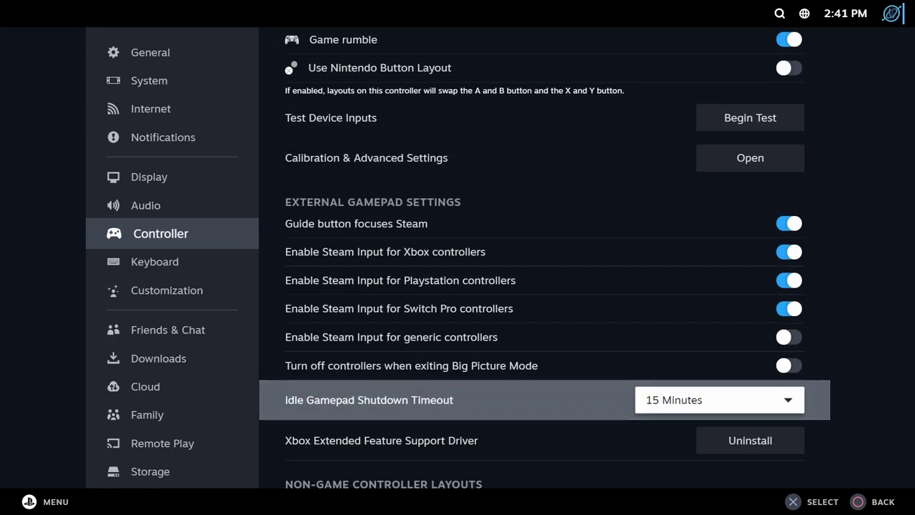
Step: Review the PlayStation and Switch Pro Steam Input toggles, then open Calibration & Advanced Settings
key(Up)
key(Up)
key(Up)
key(Up)
key(Up)
key(Up)
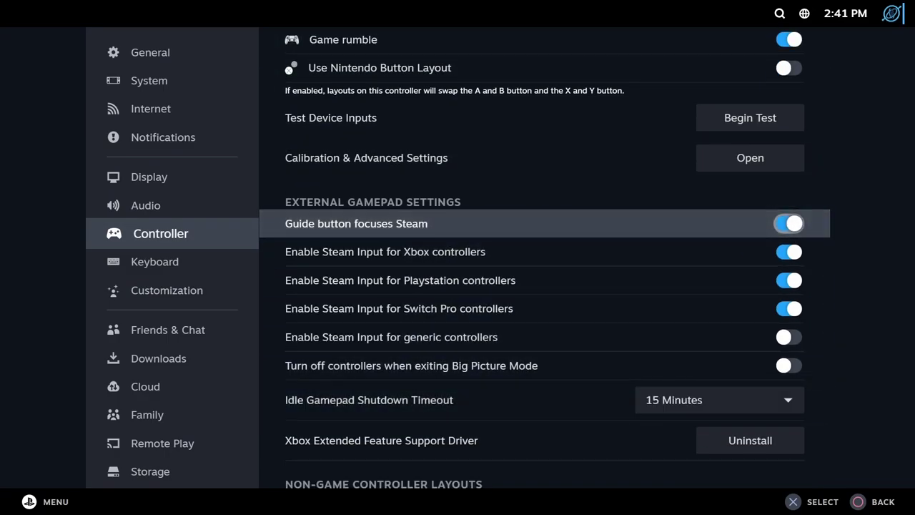
key(Down)
key(Down)
key(Down)
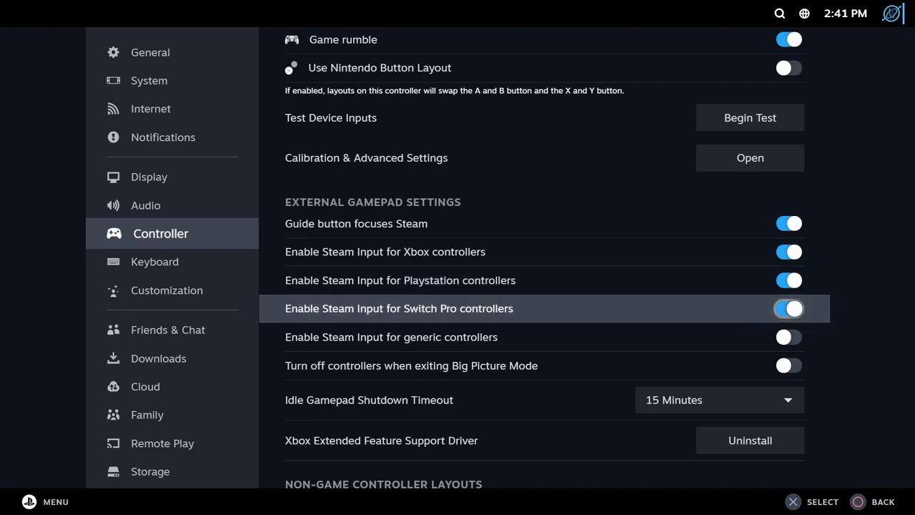
key(Up)
key(Up)
key(Up)
key(Up)
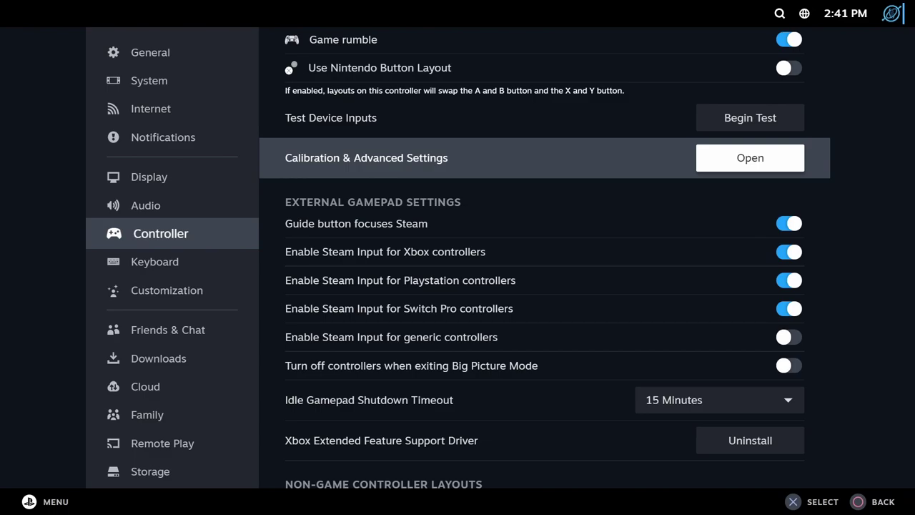
key(Return)
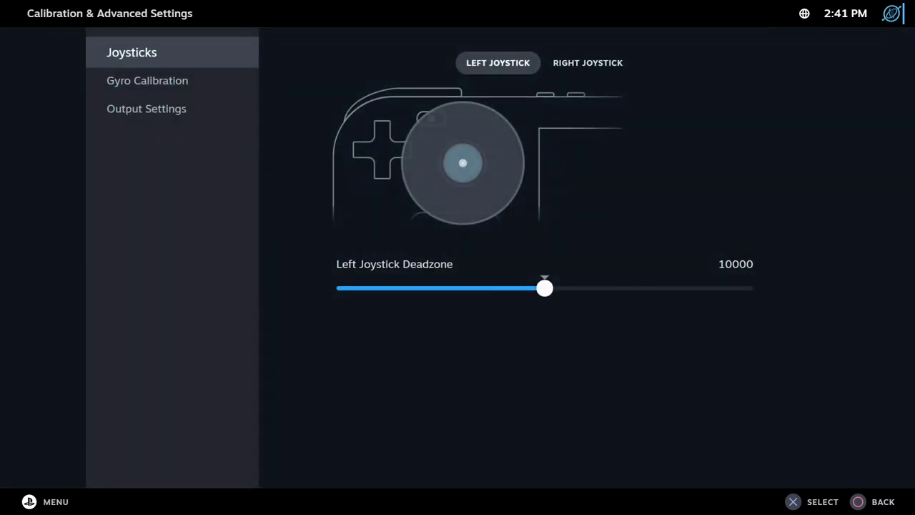
Step: Run the gyro drift calibration and confirm the completion message
key(Down)
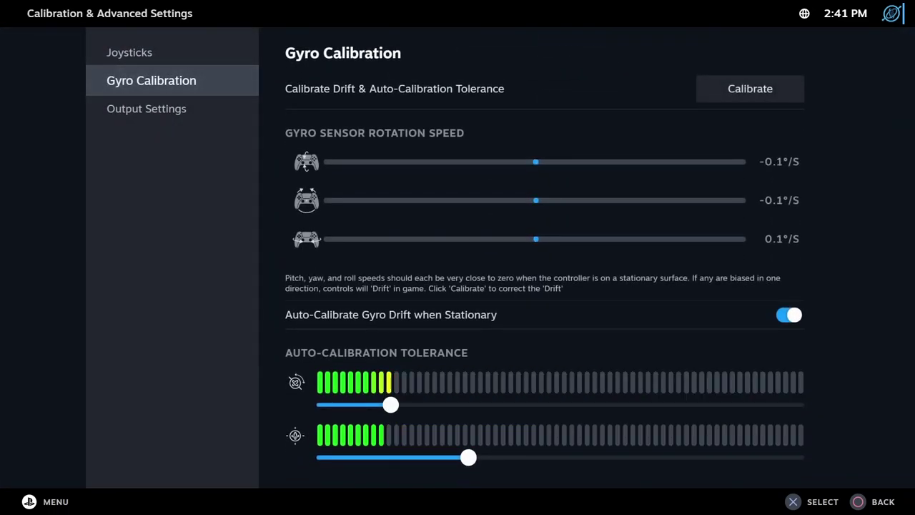
key(Right)
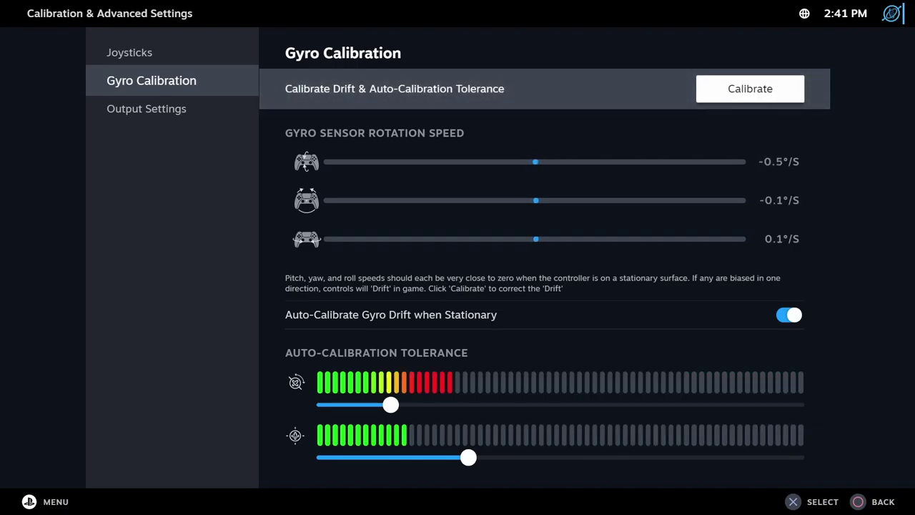
key(Return)
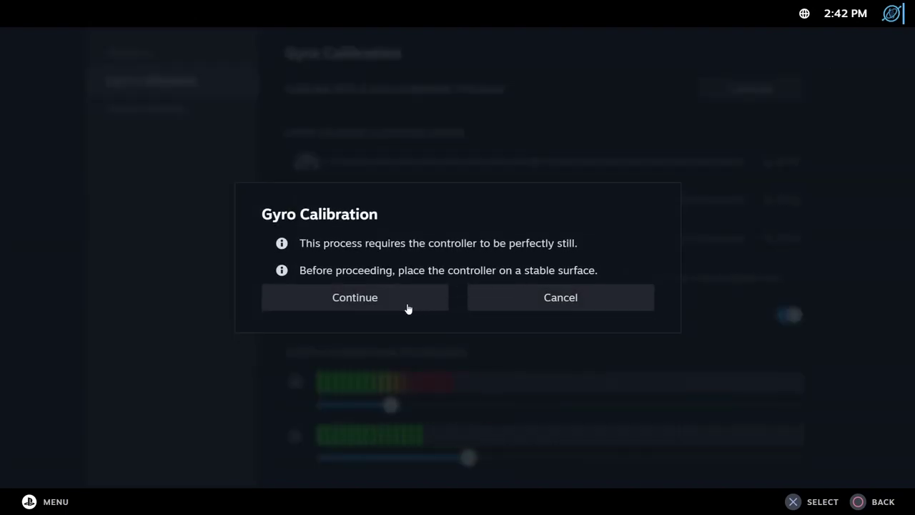
click(408, 308)
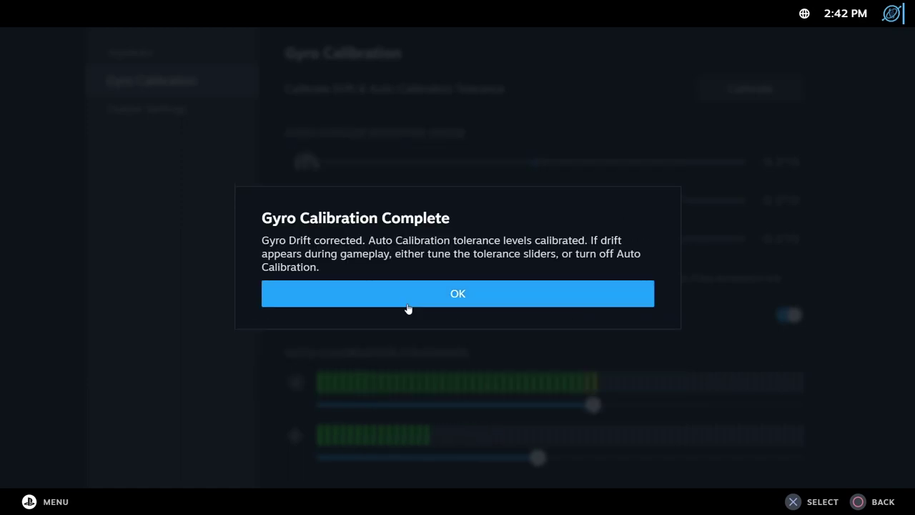
click(407, 306)
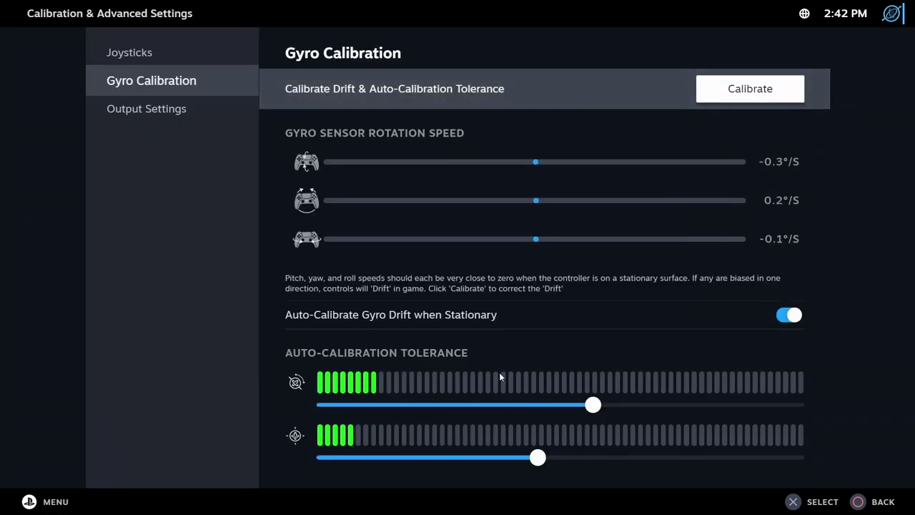
Step: Adjust the second and first Auto-Calibration Tolerance sliders
scroll(500, 376, down, 2)
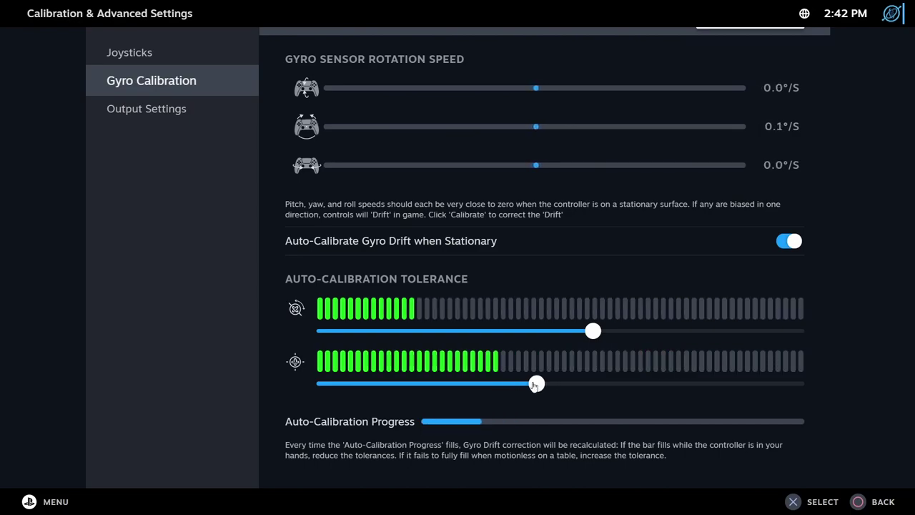
drag(535, 386, 570, 385)
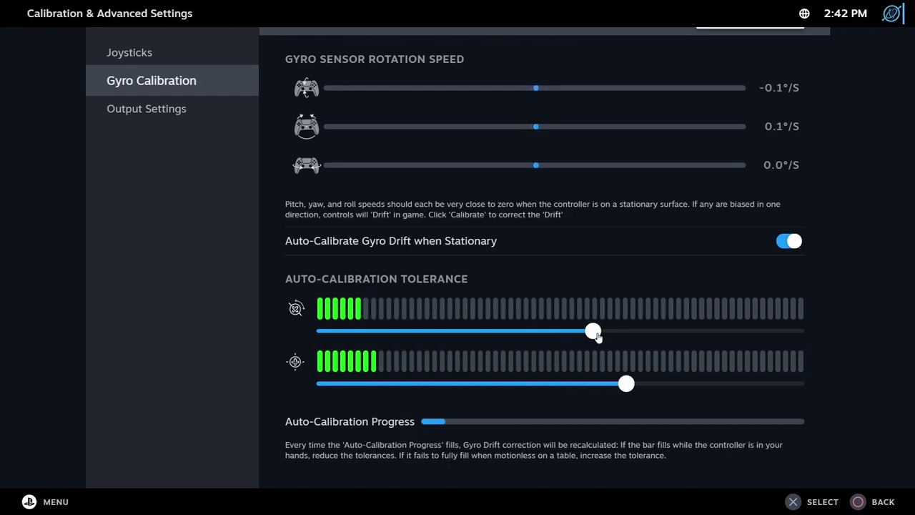
drag(598, 336, 698, 344)
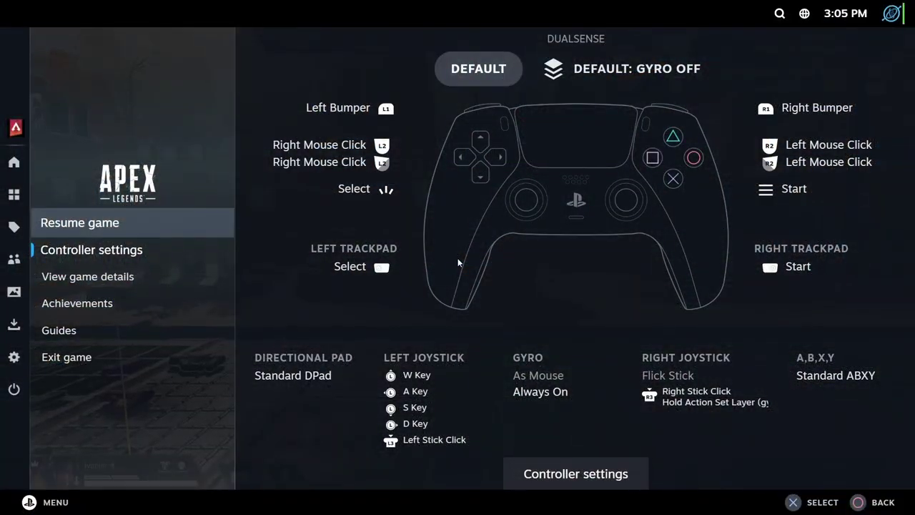
Step: Open Apex Legends' controller settings and Edit Layout to reach Your Layouts
key(Right)
key(Return)
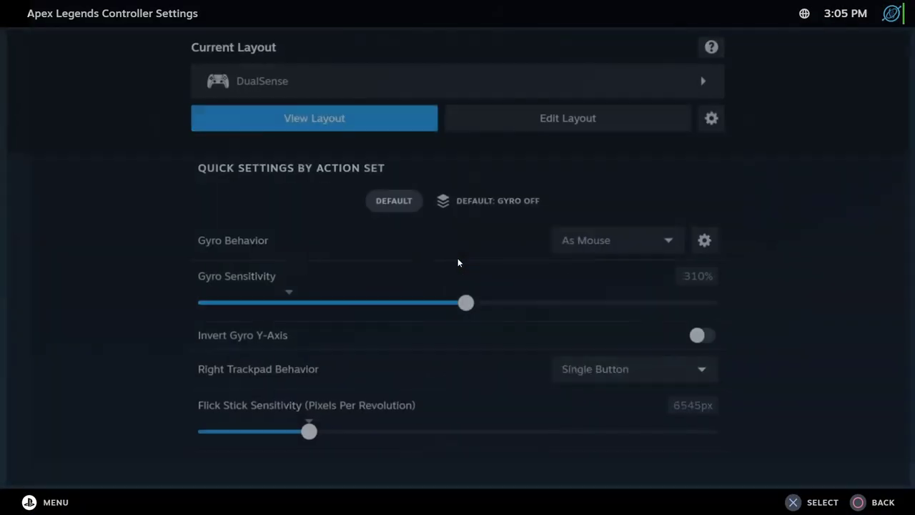
key(Right)
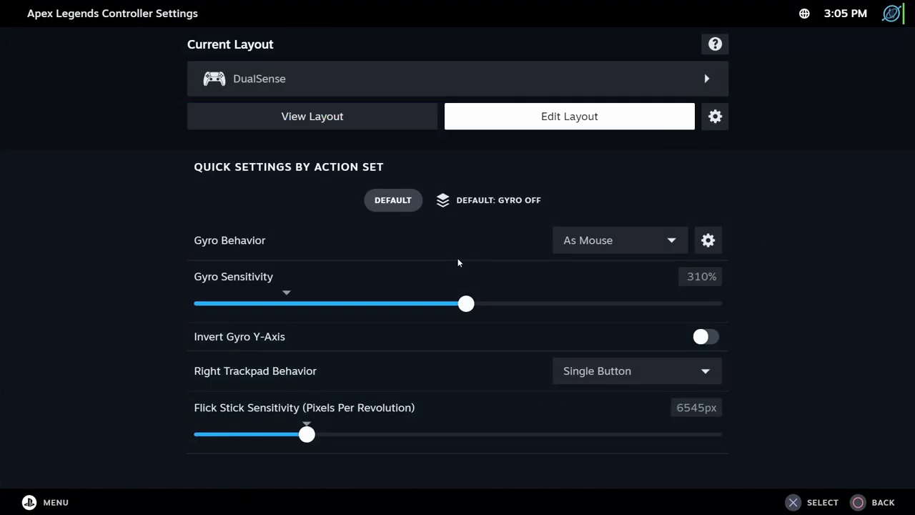
key(Return)
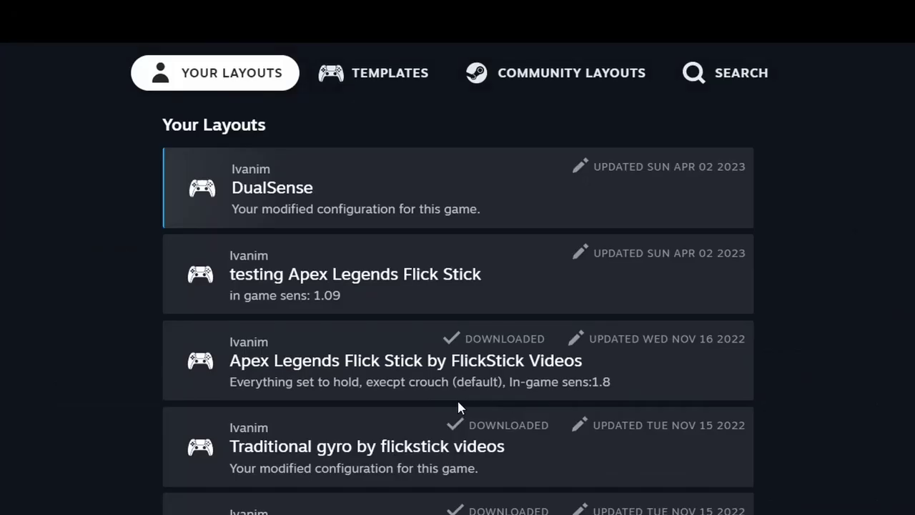
Step: Preview the DualSense apex community layout, then show all layouts and select PS4C Apex
key(Tab)
key(Tab)
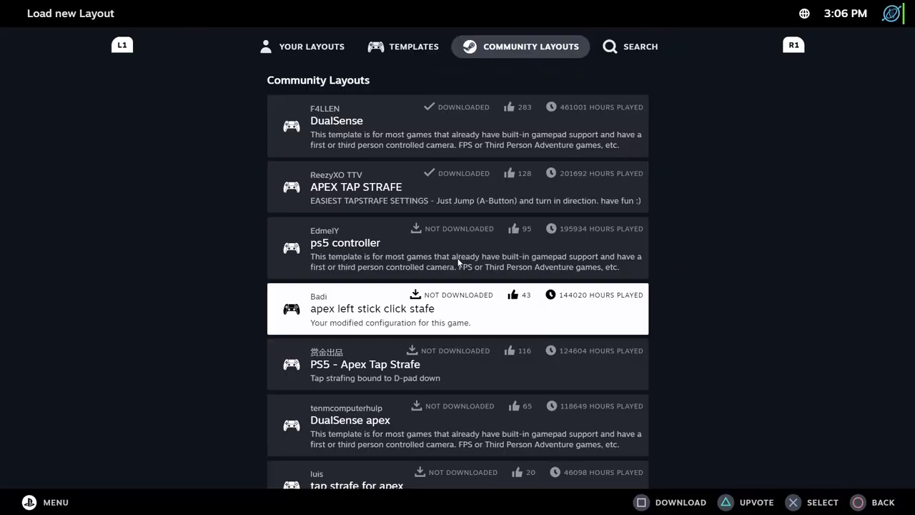
key(Down)
key(Down)
key(Down)
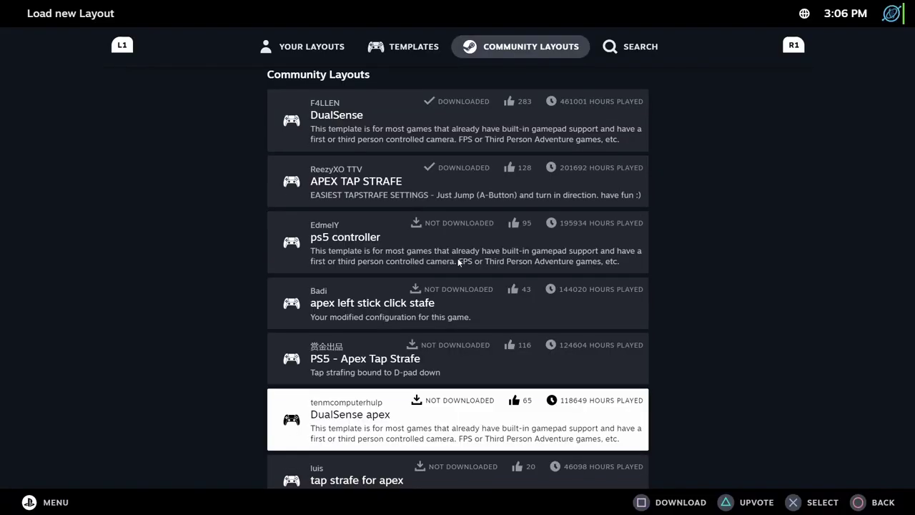
key(Return)
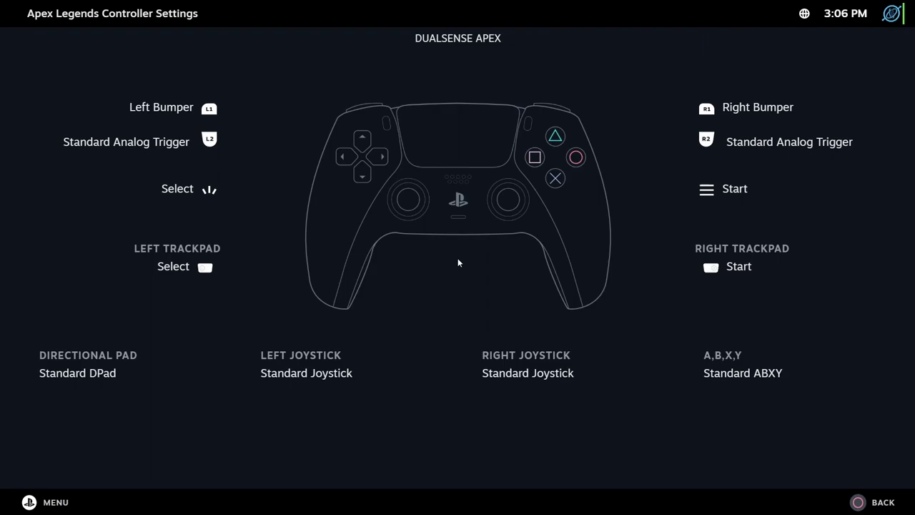
key(Escape)
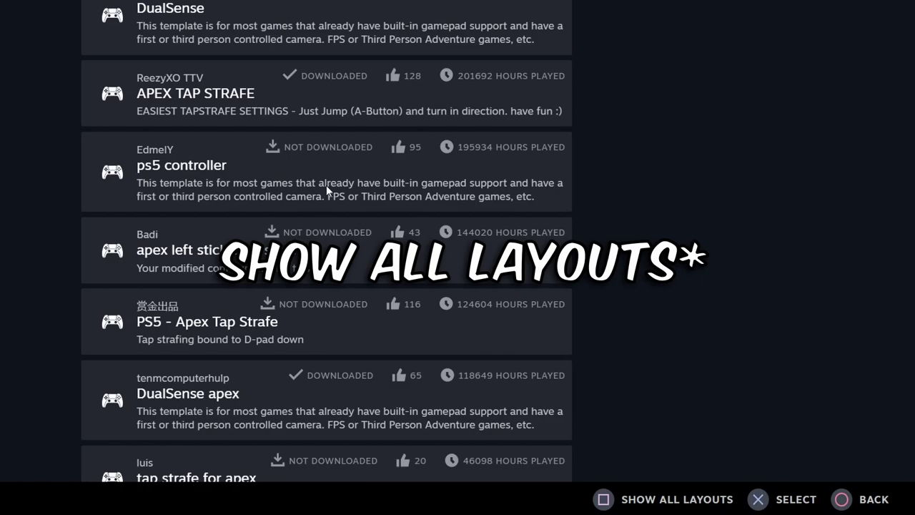
key(x)
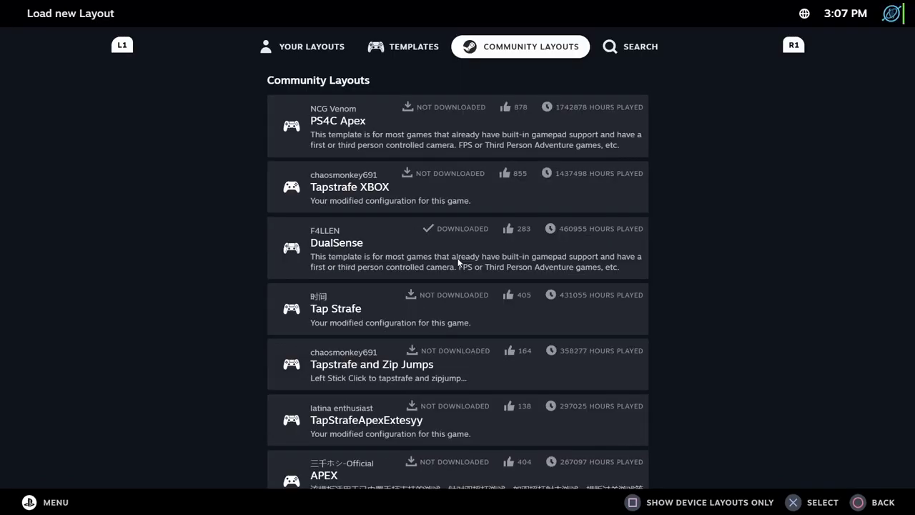
key(Down)
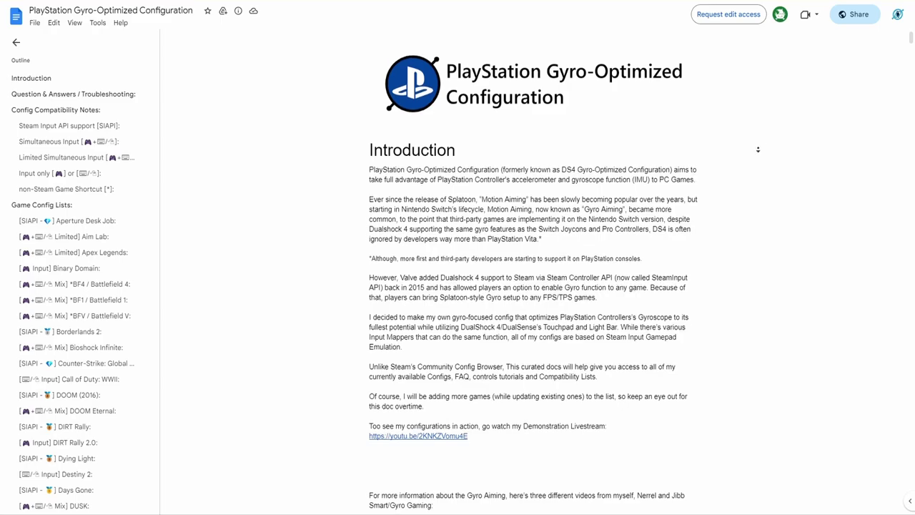
scroll(758, 158, down, 2)
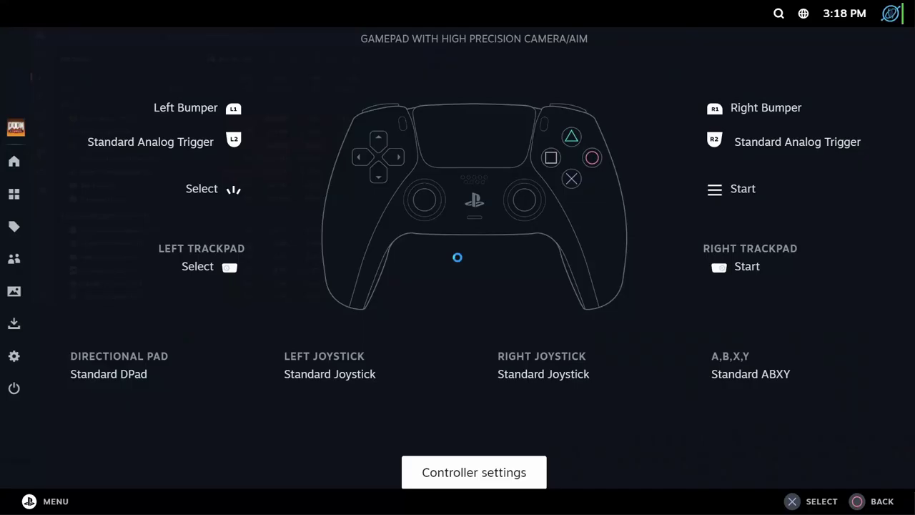
Step: In Doom Eternal's layout editor, set the Gyro category's Gyro Behavior to As Mouse
key(Escape)
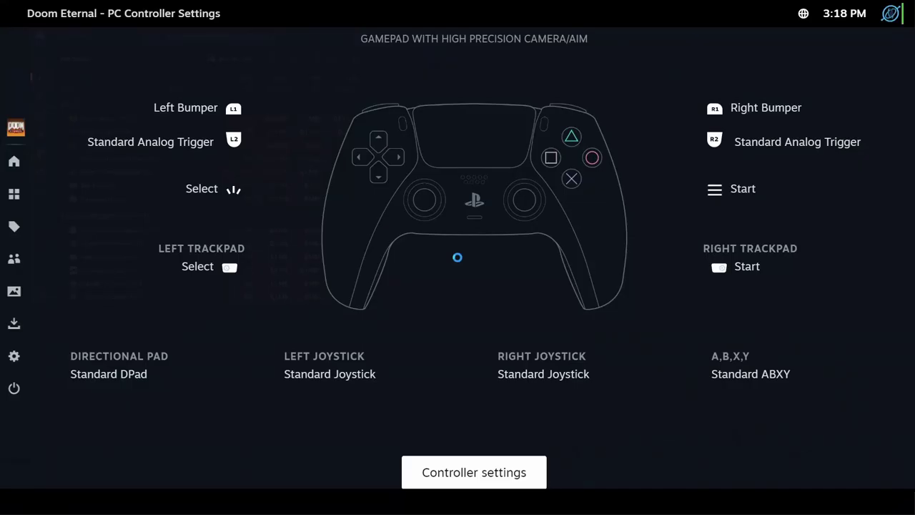
key(Right)
key(Return)
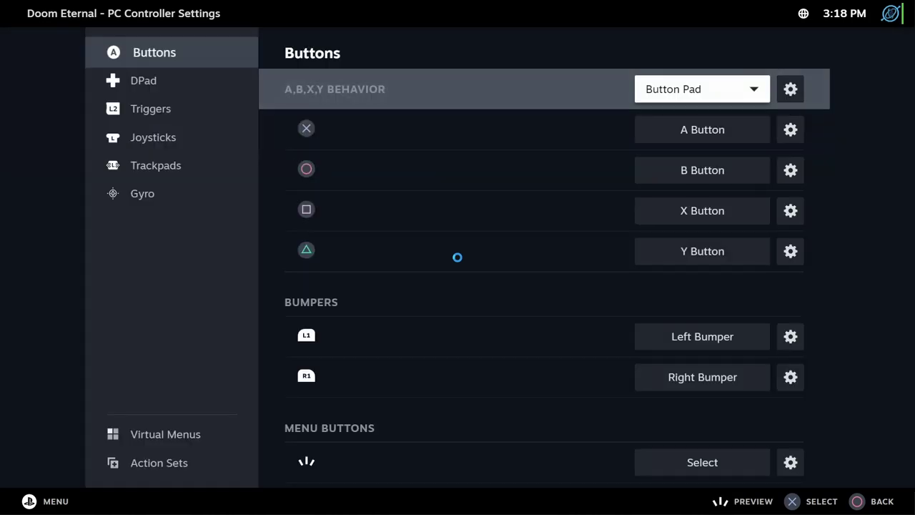
key(Left)
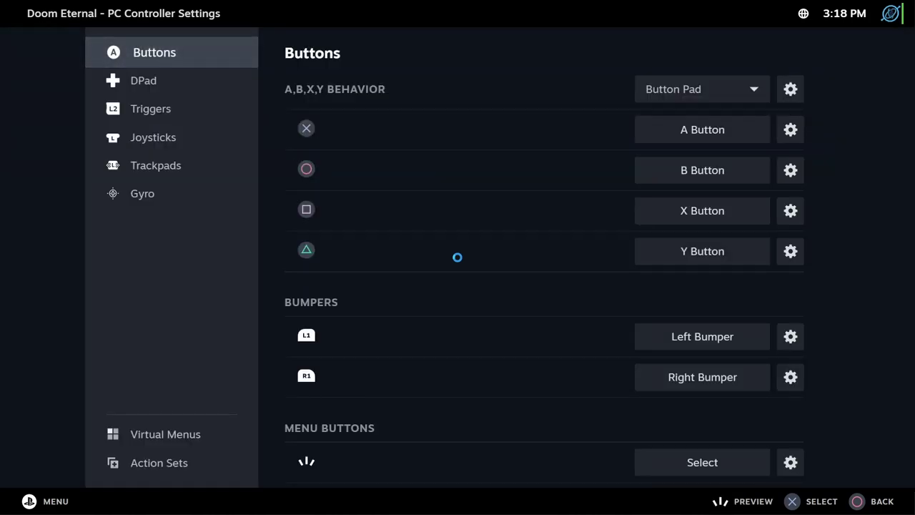
key(Down)
key(Down)
key(Down)
key(Down)
key(Down)
key(Right)
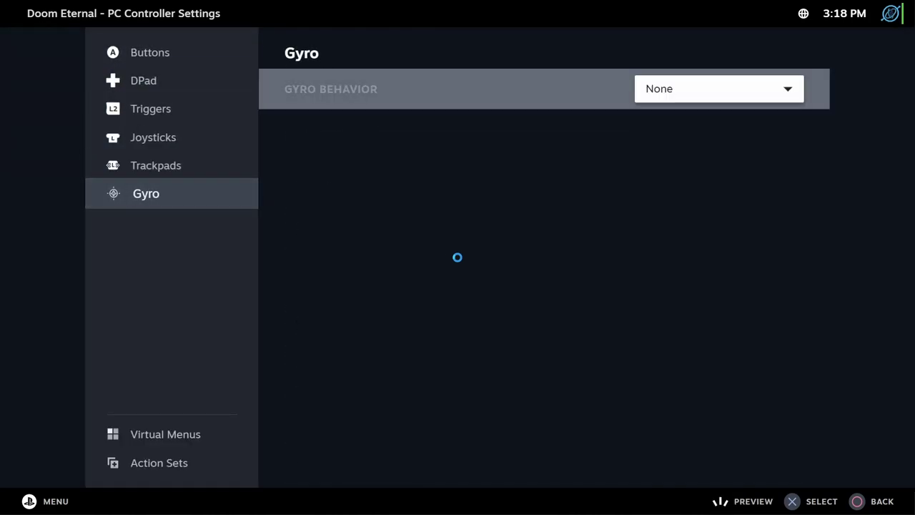
key(Return)
key(Down)
key(Down)
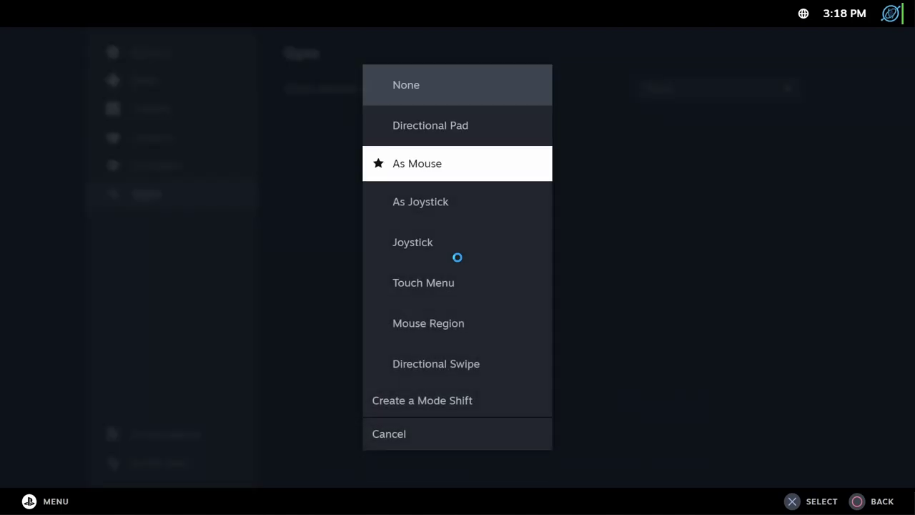
key(Return)
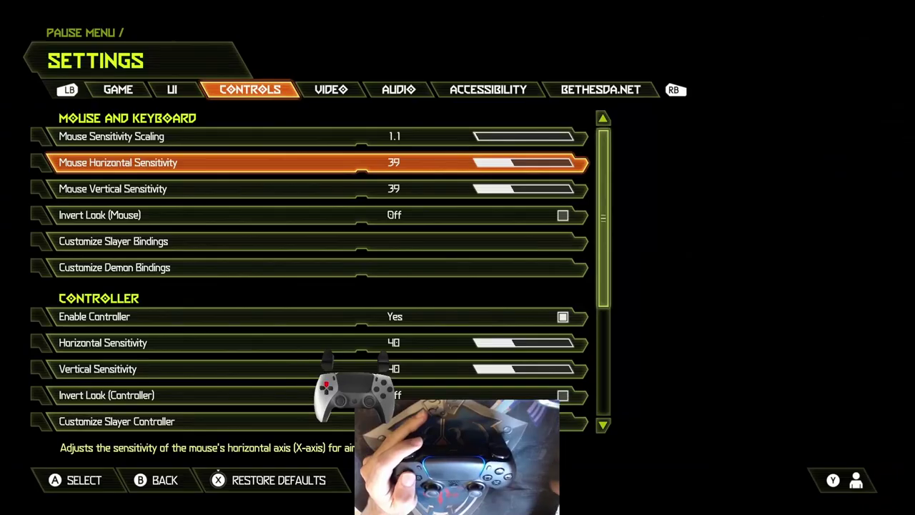
Step: Raise DOOM Eternal's Mouse Sensitivity Scaling, then close settings and resume gameplay
key(Up)
key(Right)
key(Right)
key(Right)
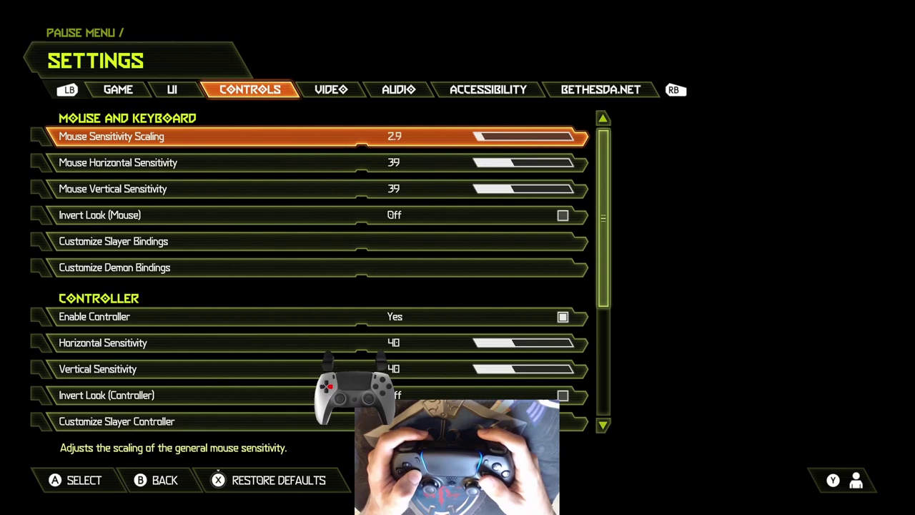
key(Right)
key(Right)
key(Right)
key(Right)
key(Right)
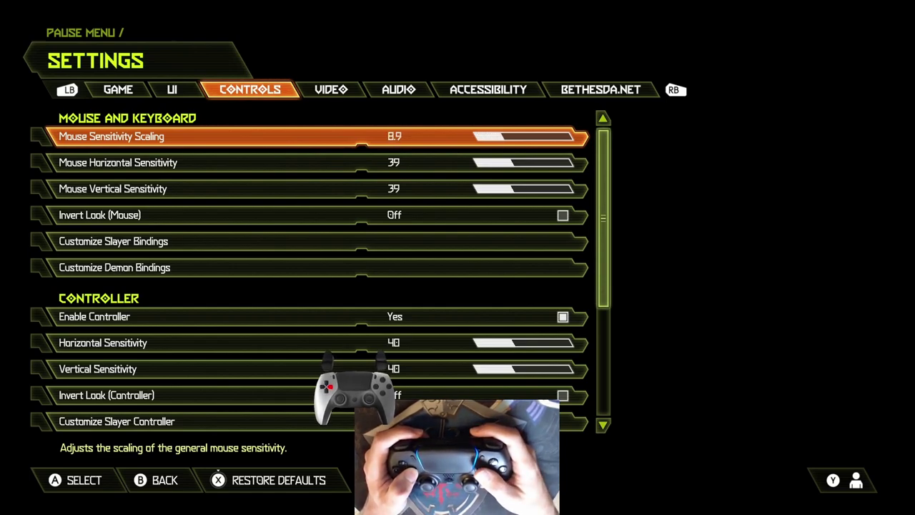
key(Escape)
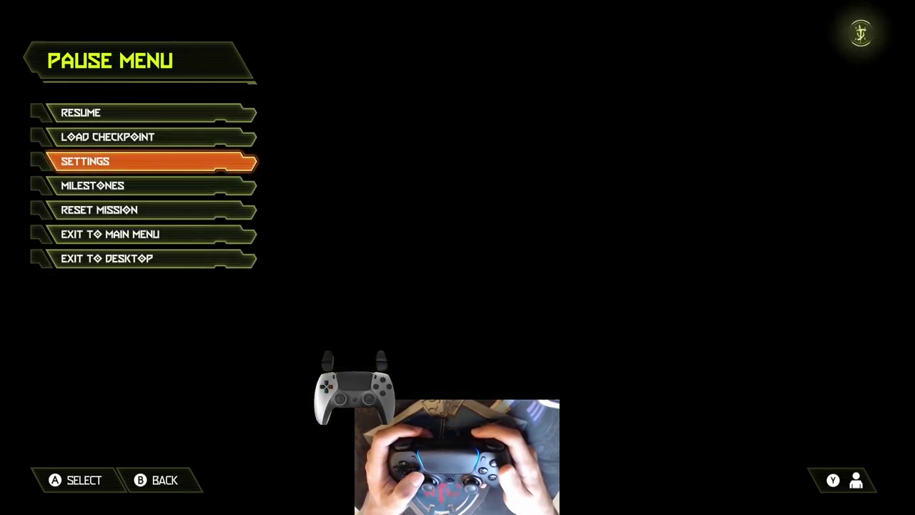
key(Escape)
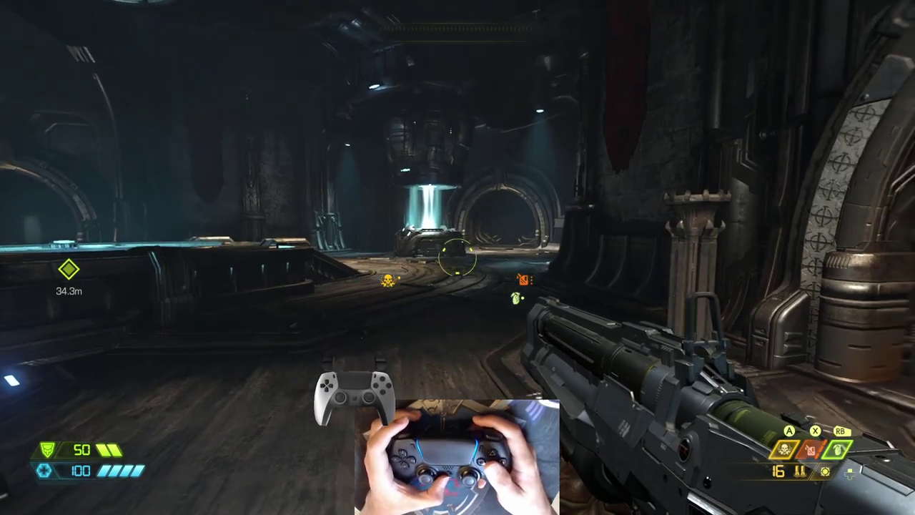
Step: Switch gyro behavior to As Joystick in Steam's controller overlay and return to the game
mouse_move(458, 258)
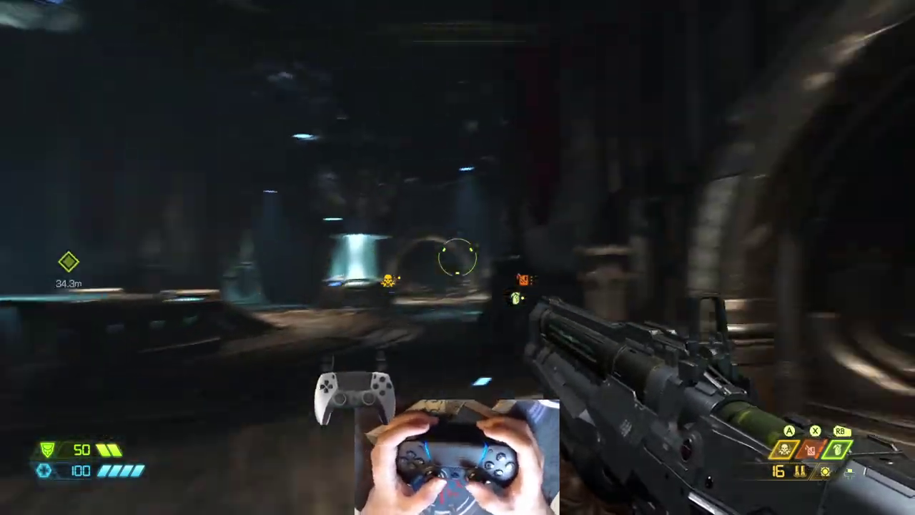
key(shift+Tab)
key(Return)
key(Down)
key(Return)
key(Right)
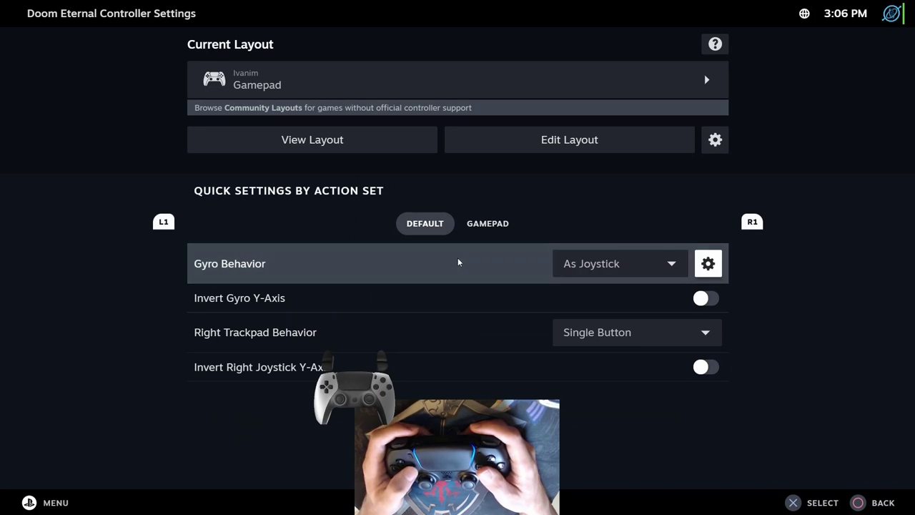
key(shift+Tab)
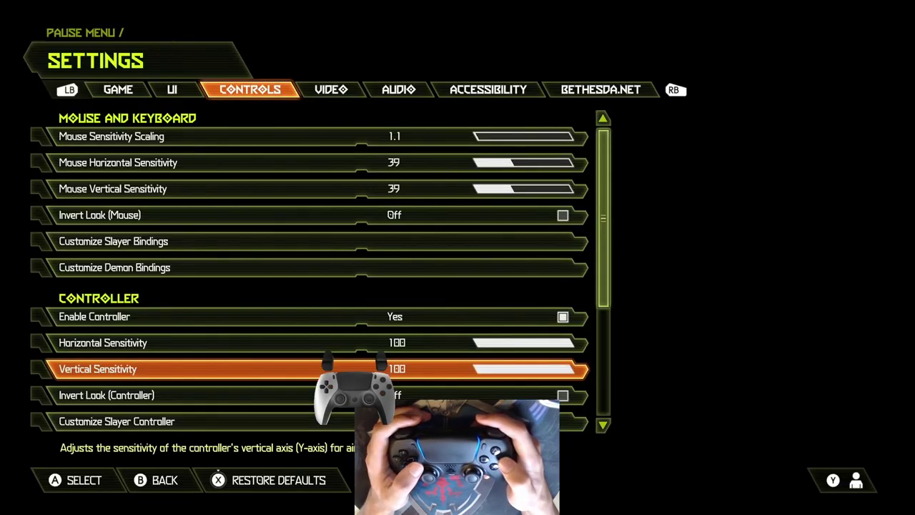
Step: Resume play, then bind the A key to gyro Lean Left in Steam's overlay
key(Escape)
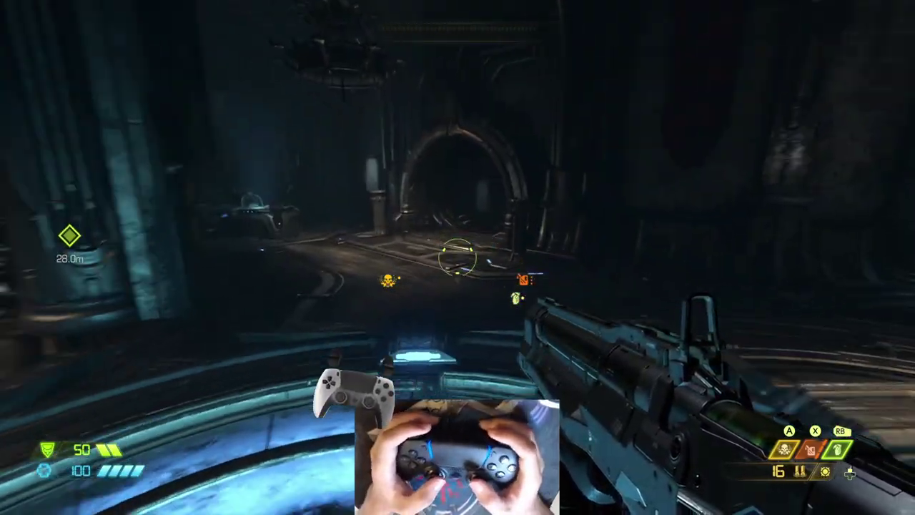
key(shift+Tab)
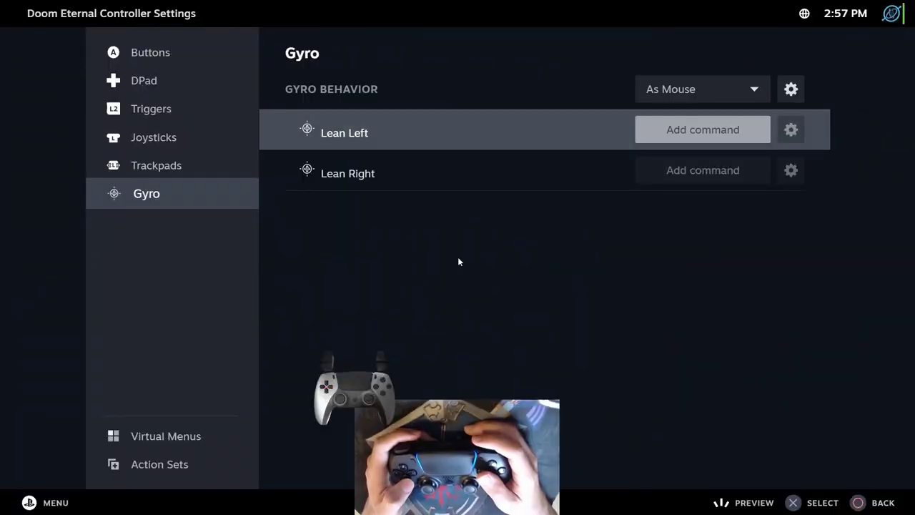
key(Return)
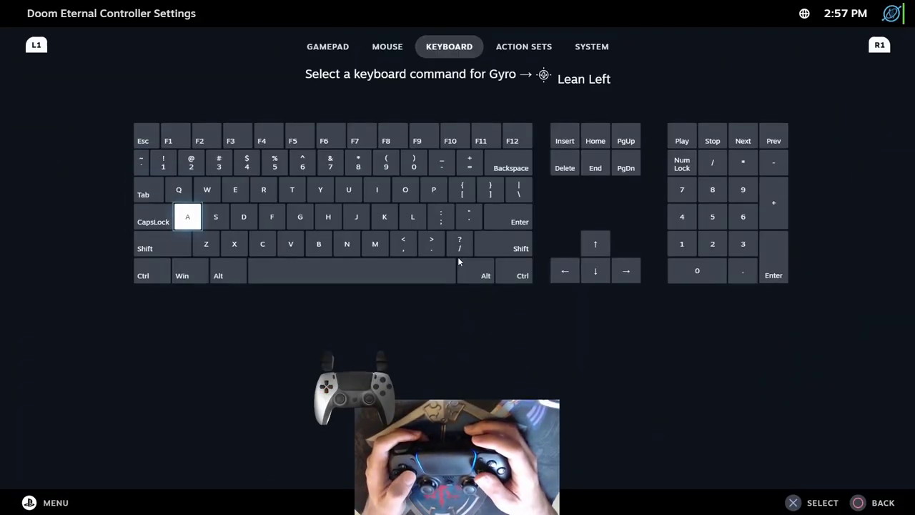
key(Return)
Step: Bind the D key to gyro Lean Right from the keyboard commands, then return to the game
key(Down)
key(Return)
key(Left)
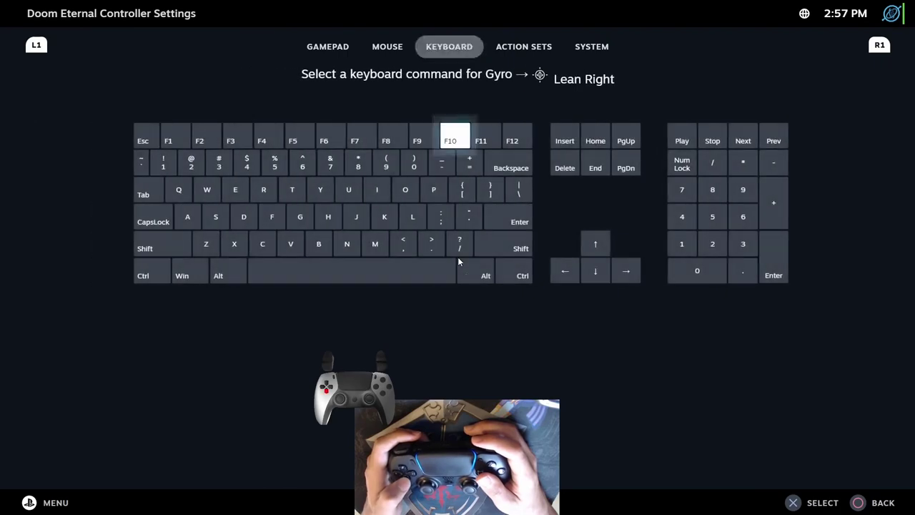
key(Down)
key(Down)
key(Down)
key(Left)
key(Left)
key(Left)
key(Left)
key(Left)
key(Left)
key(Left)
key(Return)
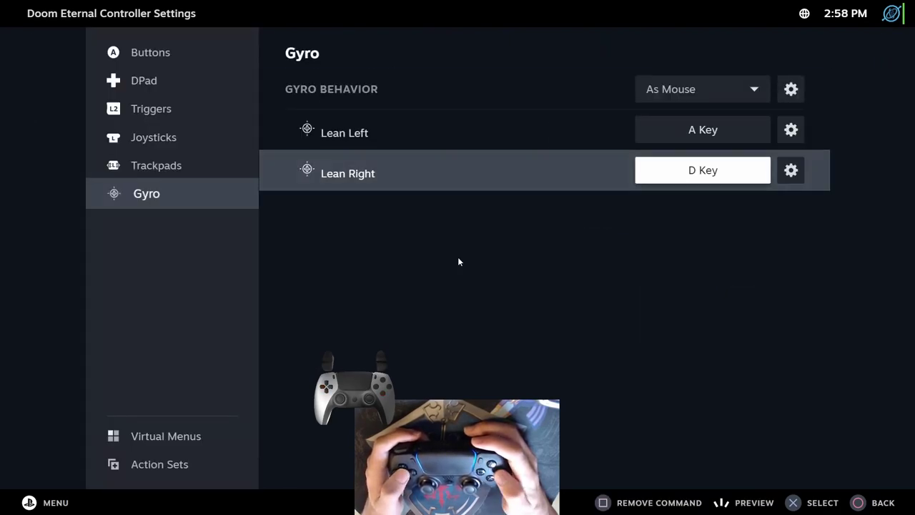
key(Escape)
key(Escape)
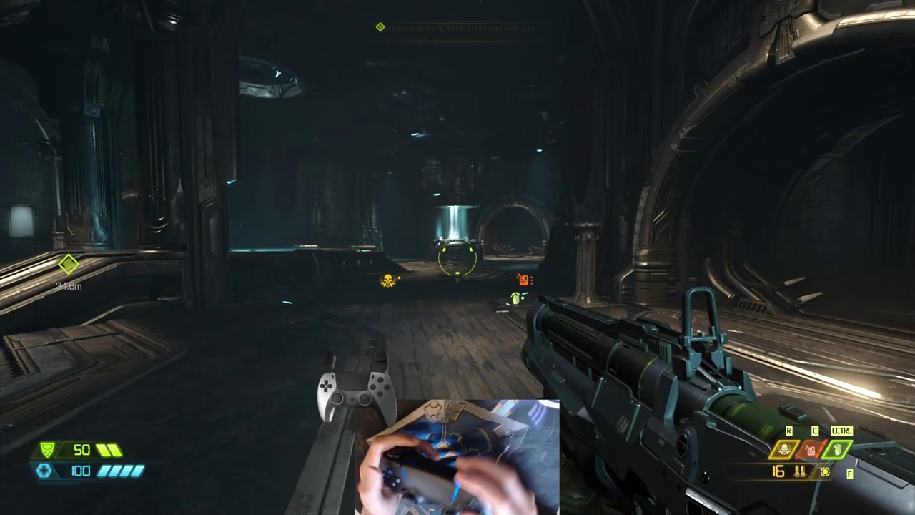
Step: Test aiming in game by turning toward the staircase and lit archway
key(w)
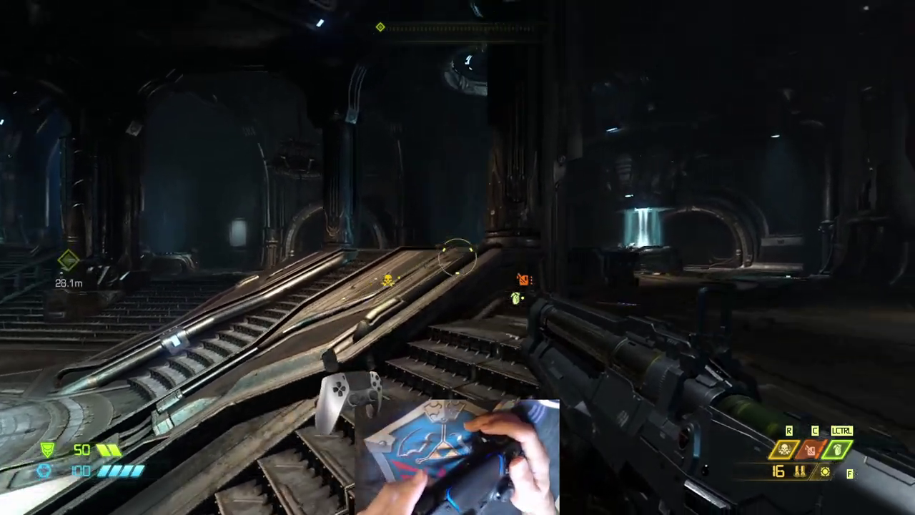
key(w)
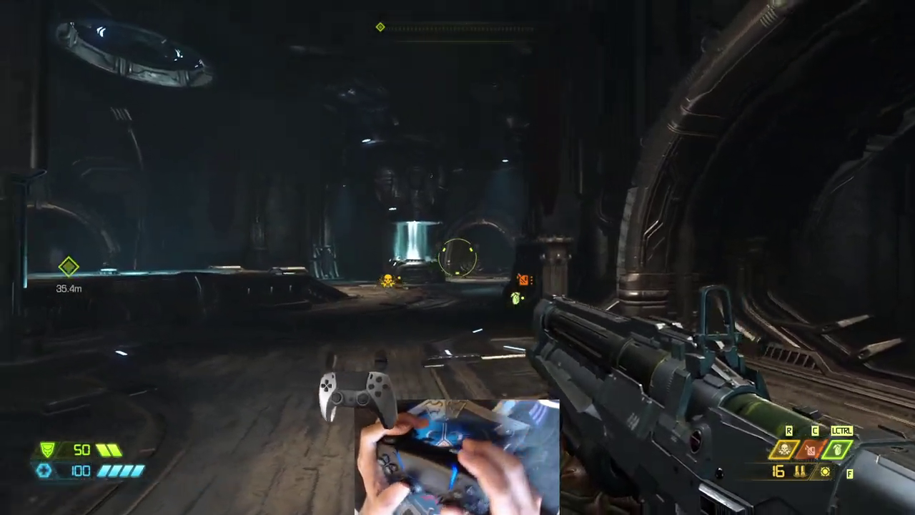
key(w)
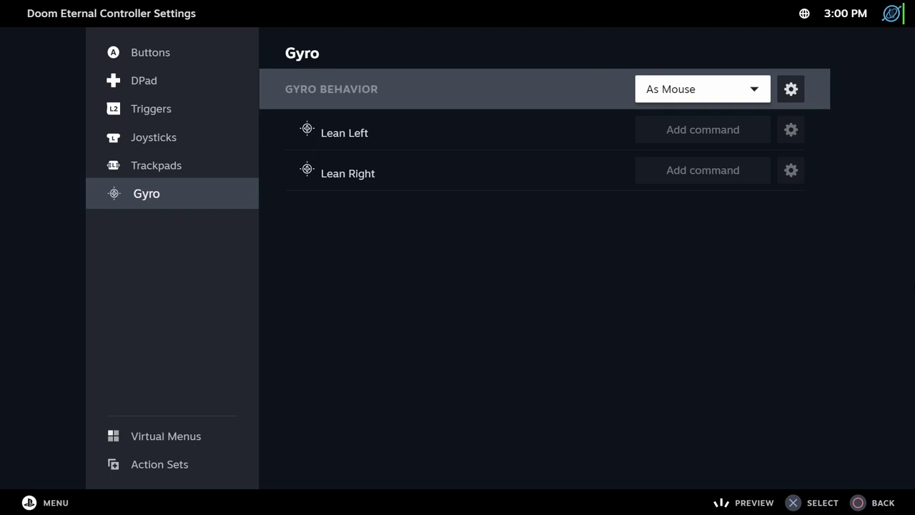
Step: Open the gyro's As Mouse settings and lower Sensitivity to 1%, then return to the game
key(Right)
key(Return)
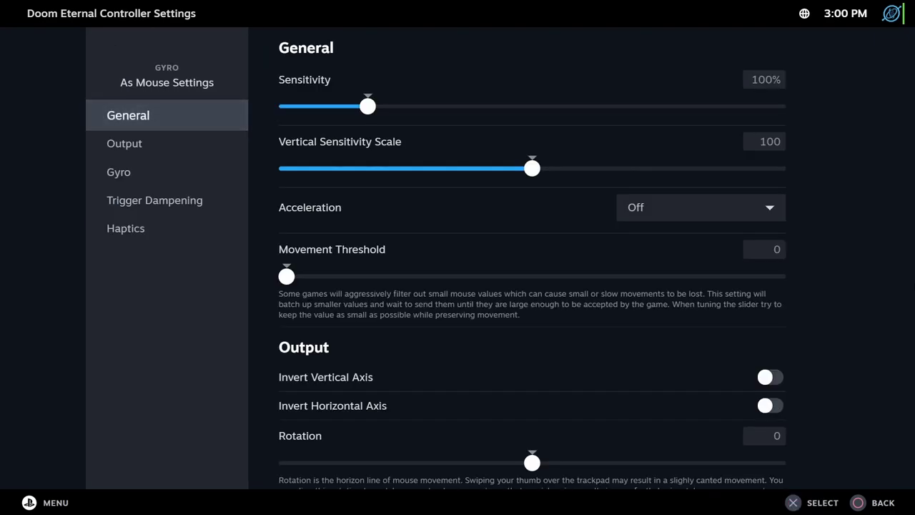
key(Right)
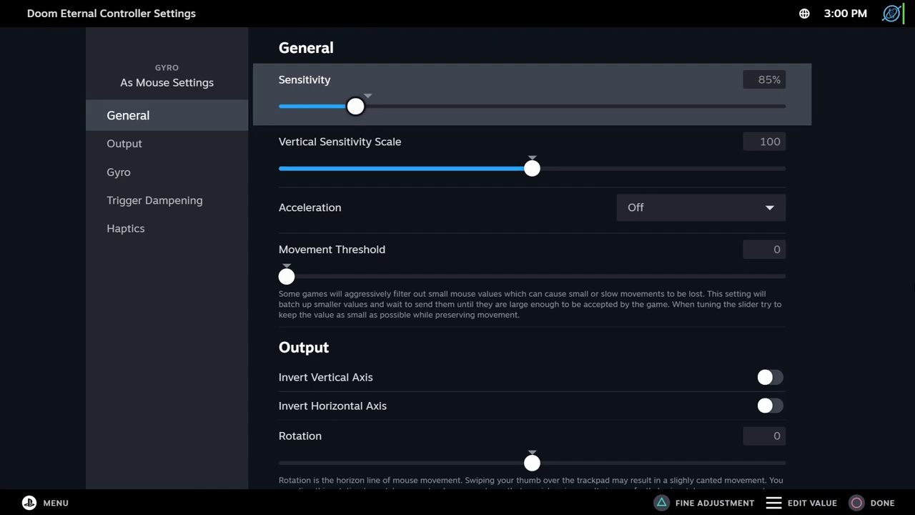
key(Left)
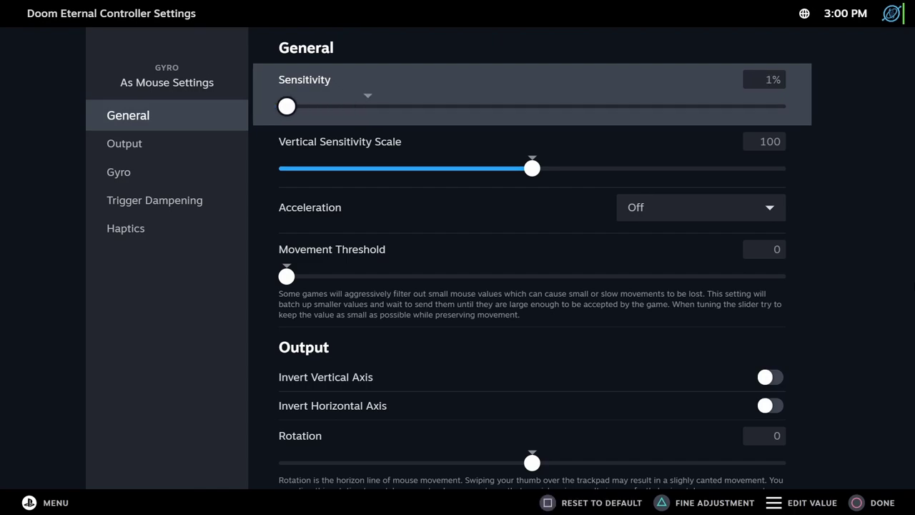
key(Left)
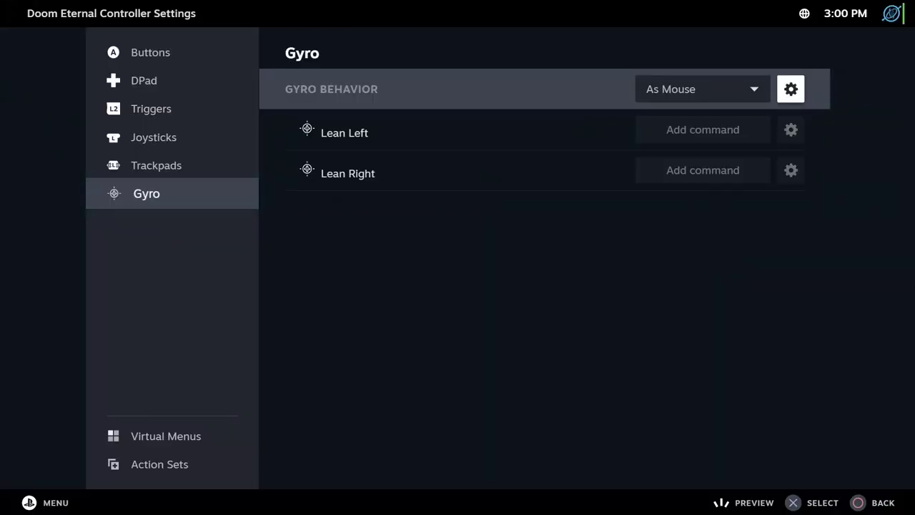
Step: Set the gyro As Mouse Sensitivity to 300% and Vertical Sensitivity Scale to 200
key(Return)
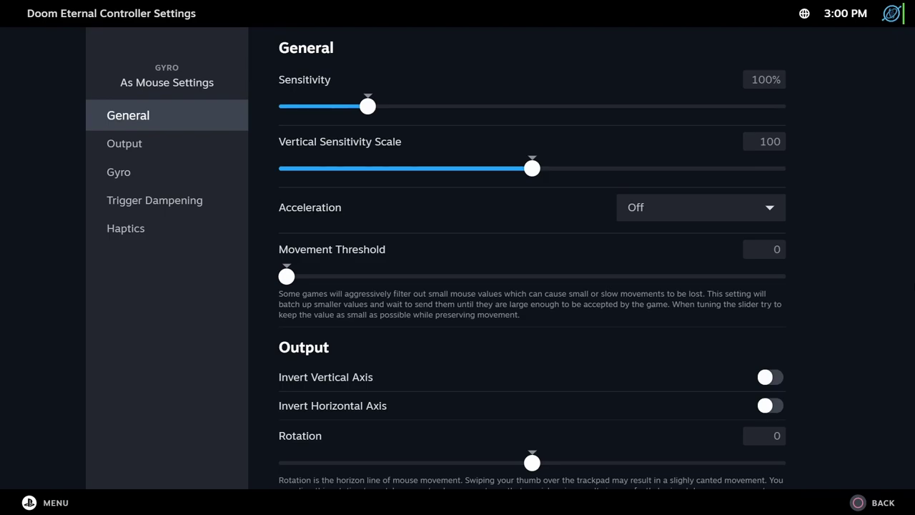
click(532, 80)
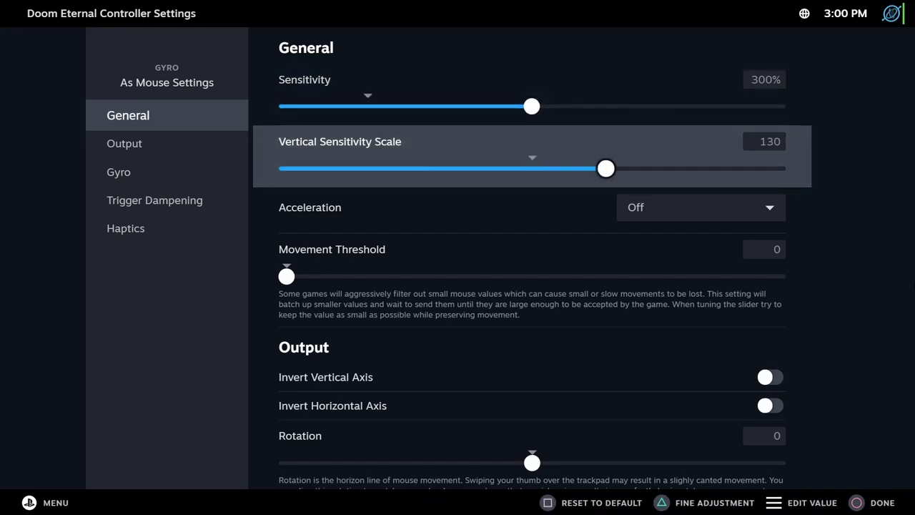
key(Escape)
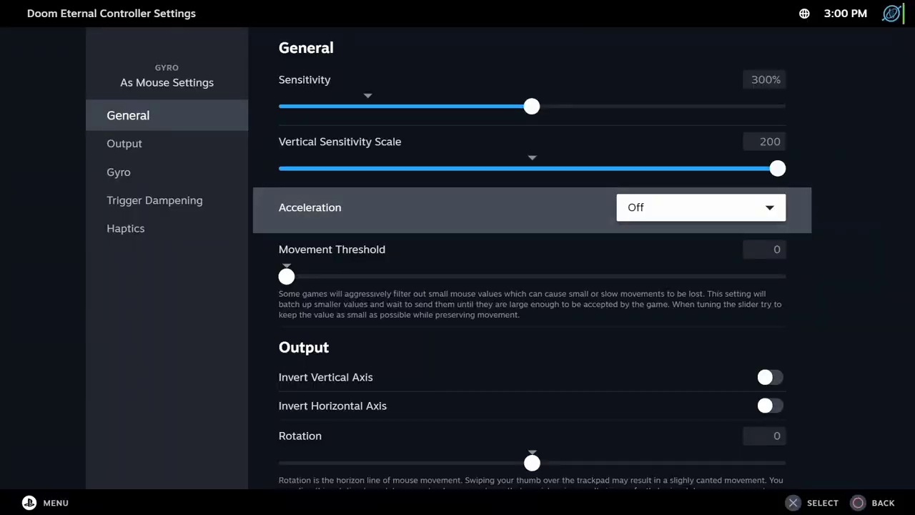
Step: Set gyro Acceleration to Low and drop the Movement Threshold from 40 to 0
key(Return)
key(Down)
key(Return)
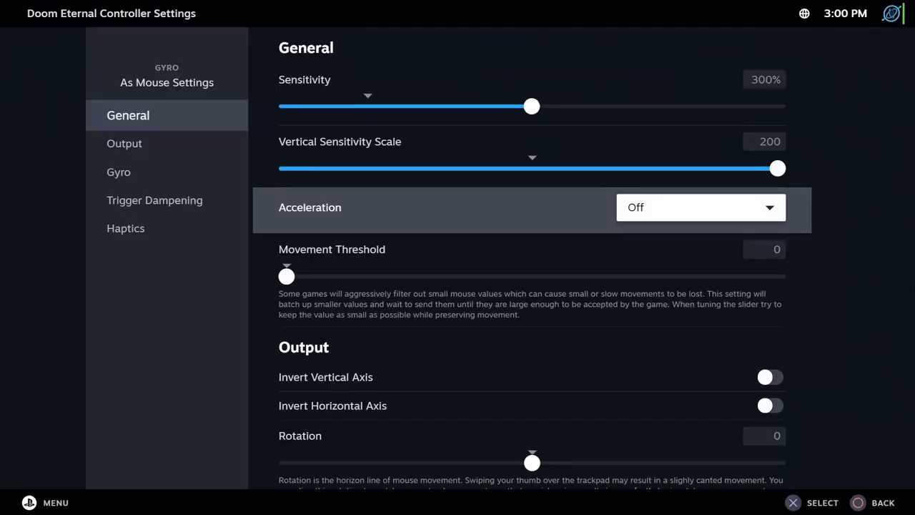
key(Down)
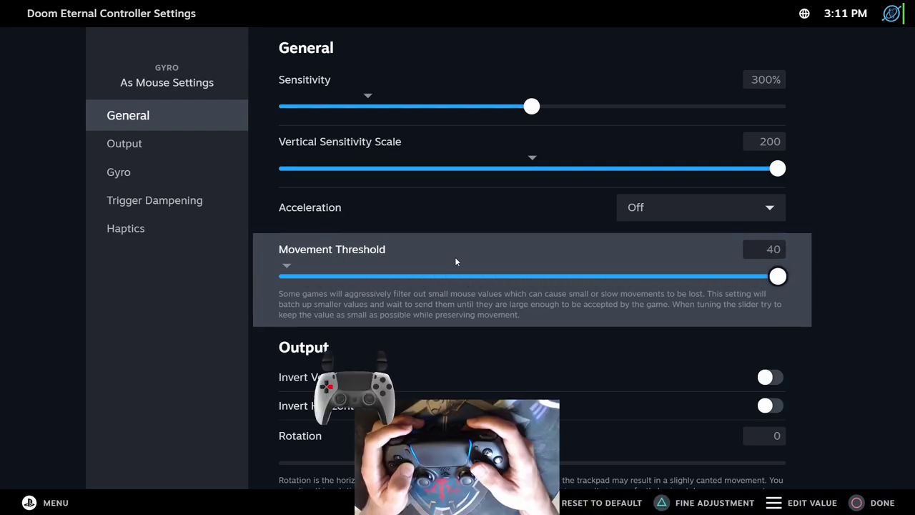
key(Escape)
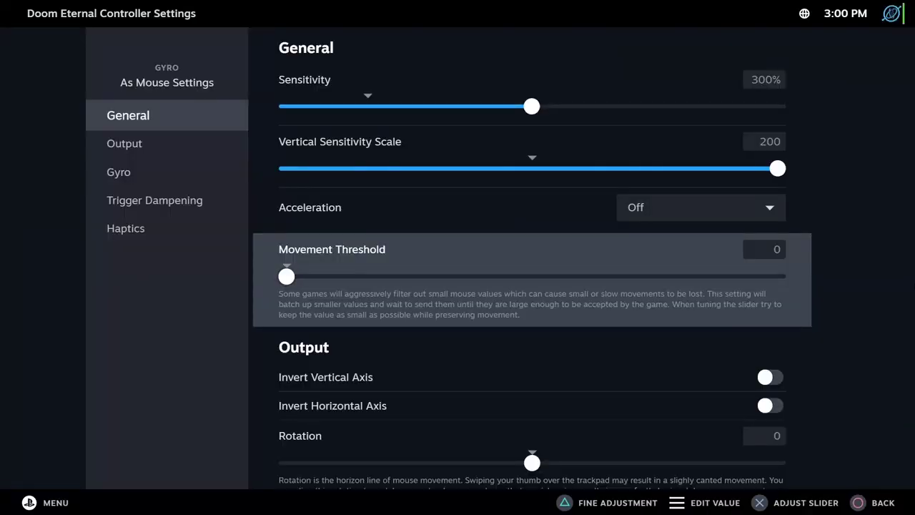
key(Down)
key(Down)
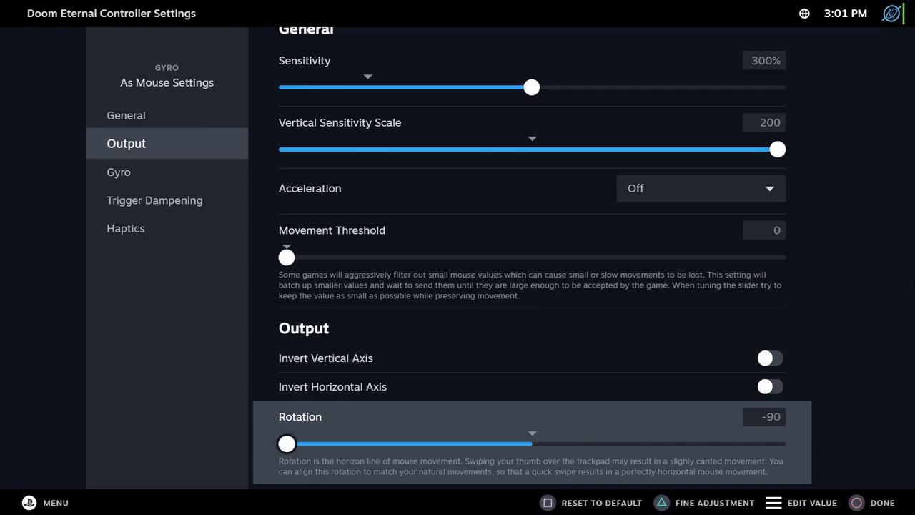
key(Down)
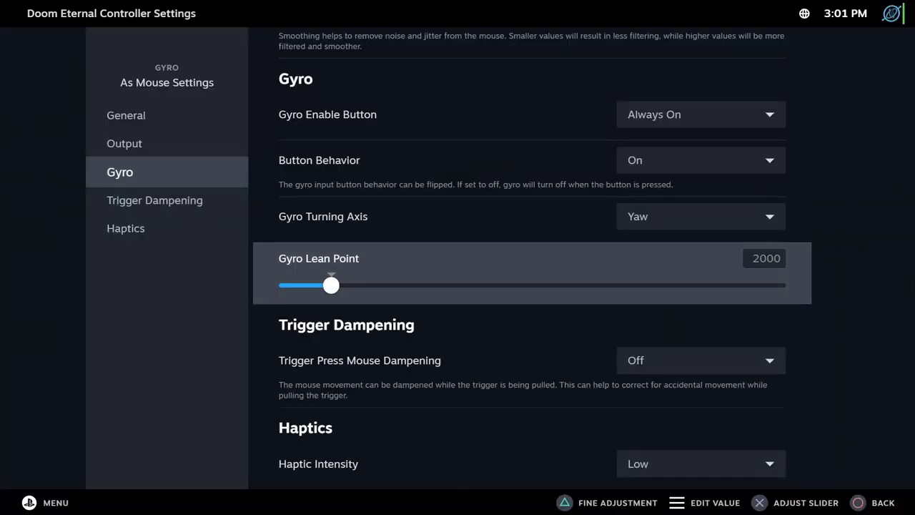
Step: Browse the Gyro Enable Button list, keeping Always On with Button Behavior On
click(319, 160)
click(327, 115)
key(Return)
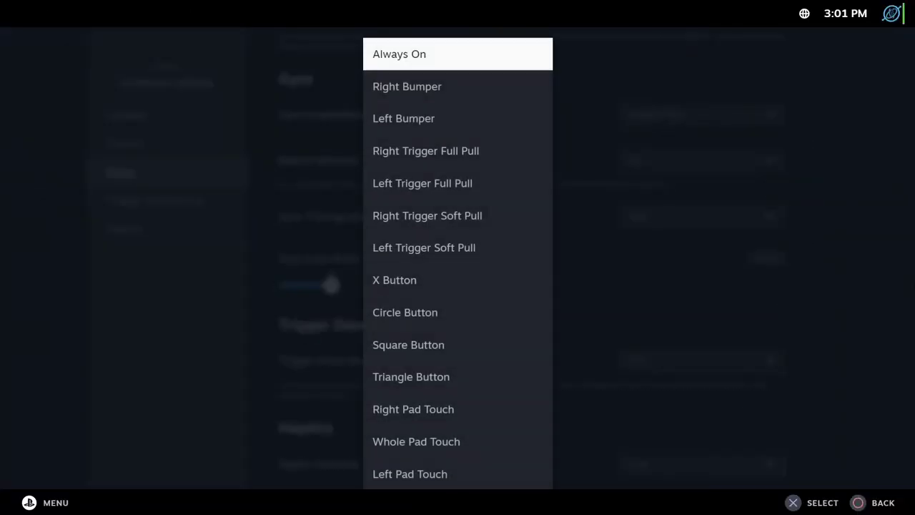
key(Down)
key(Down)
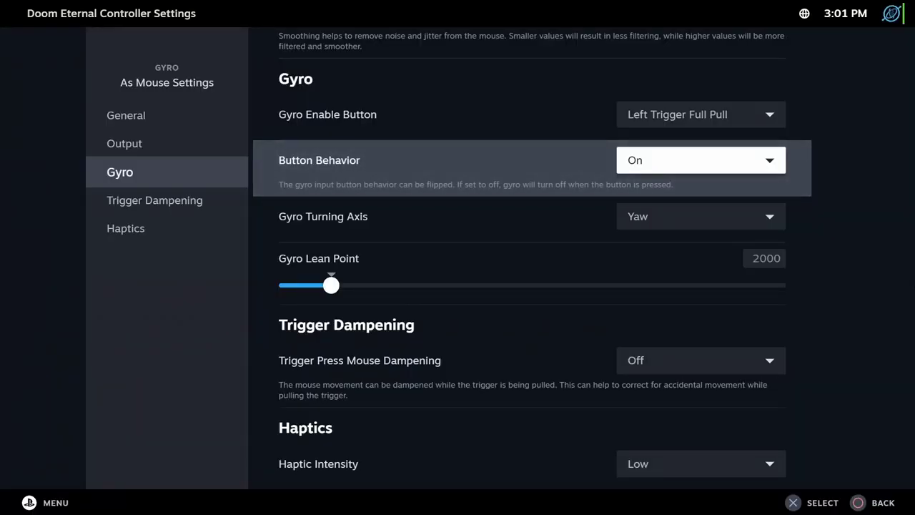
key(Return)
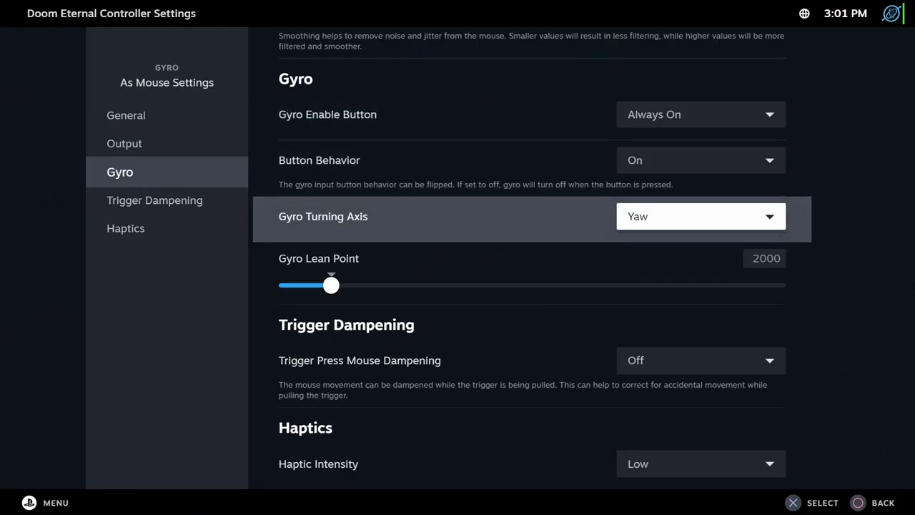
key(Return)
key(Down)
key(Return)
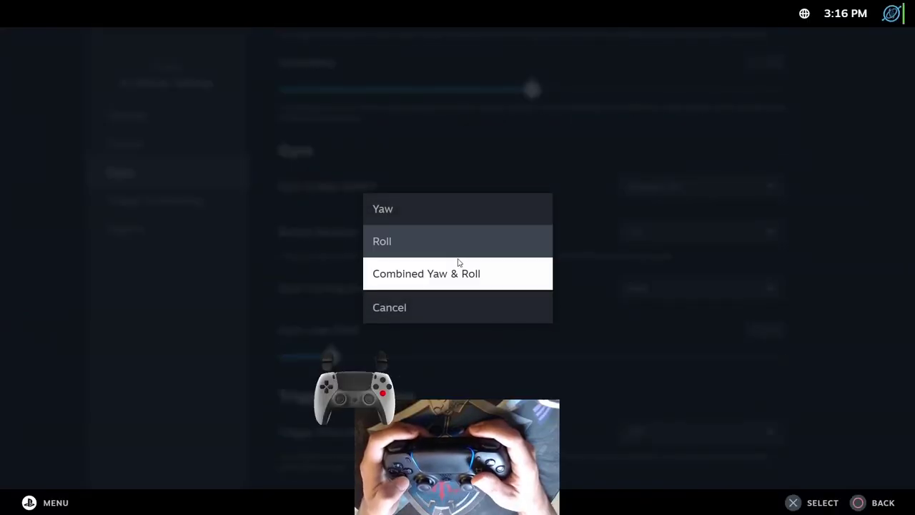
key(Return)
key(Down)
key(Down)
key(Down)
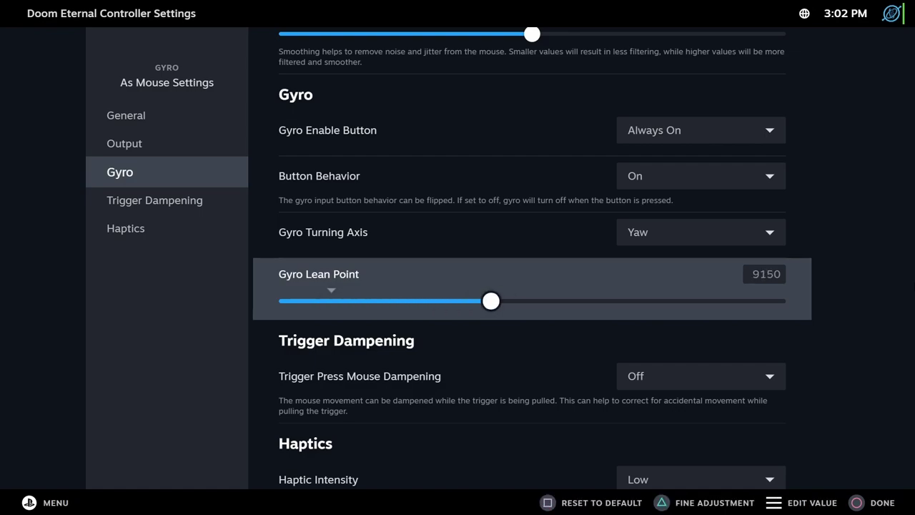
click(701, 376)
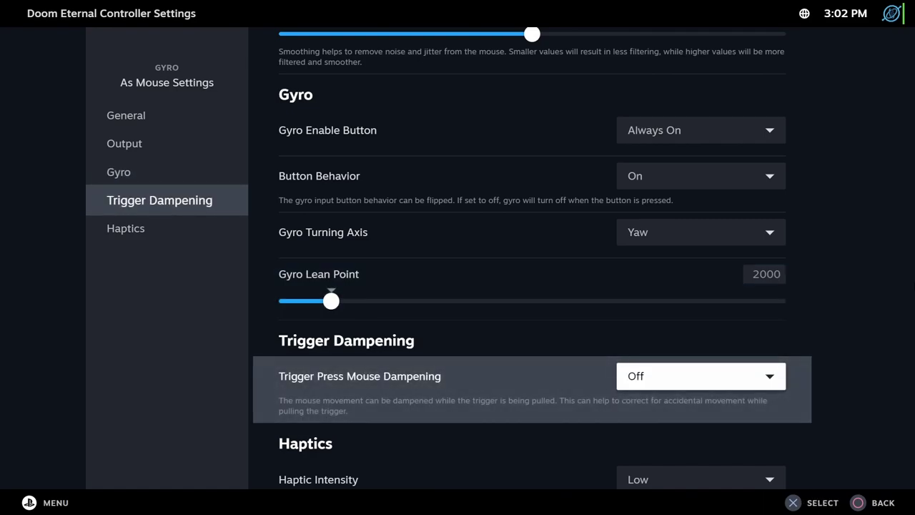
Step: Set Trigger Press Mouse Dampening to Left Trigger Soft/Full Pull Dampening, keeping the amount at 90
key(Down)
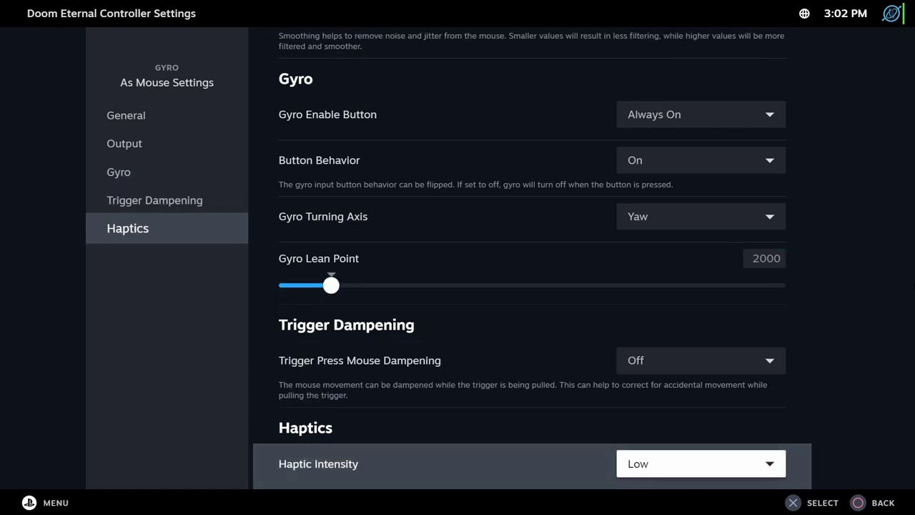
key(Up)
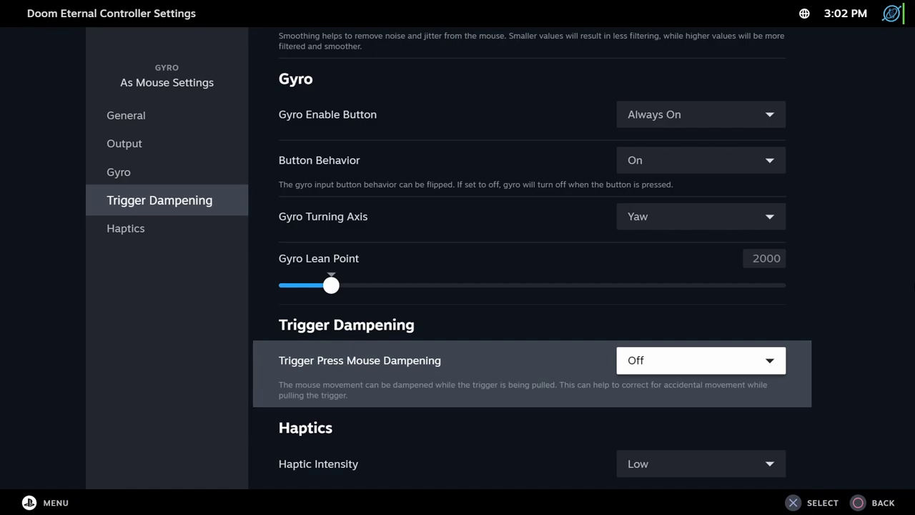
key(Down)
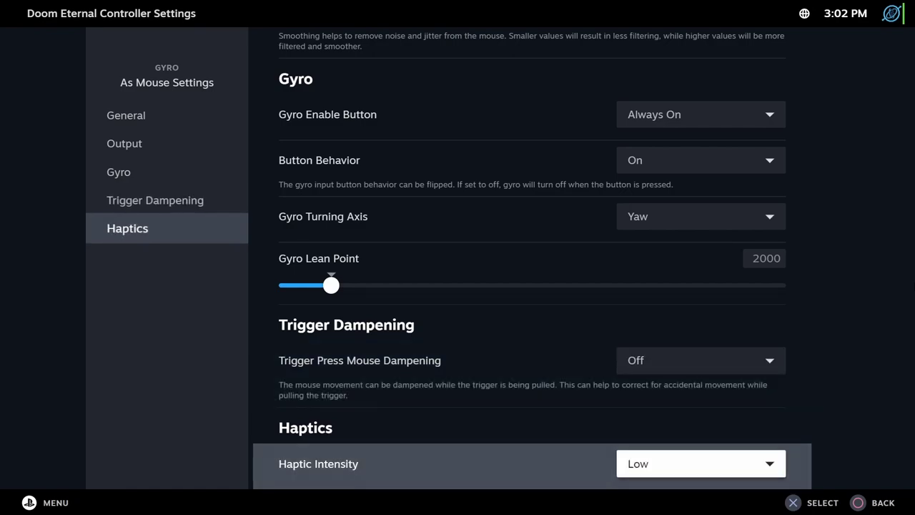
key(Up)
key(Return)
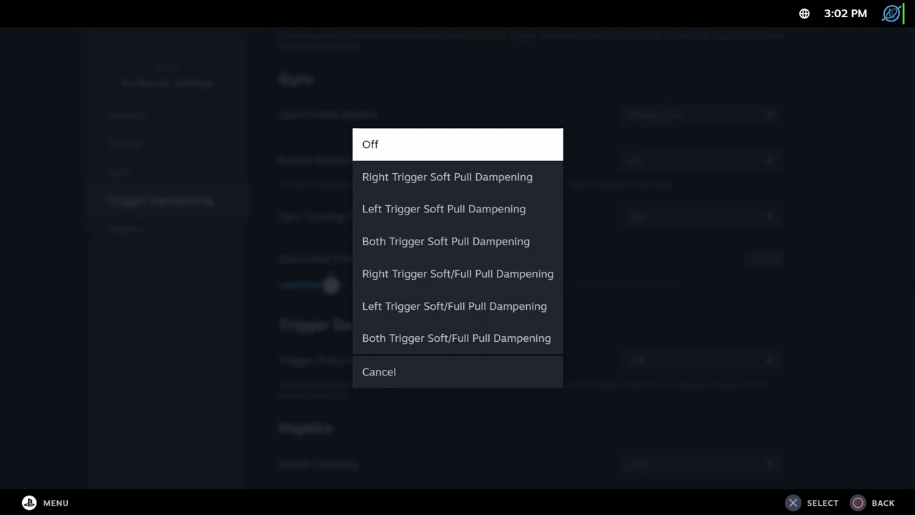
key(Down)
key(Down)
key(Down)
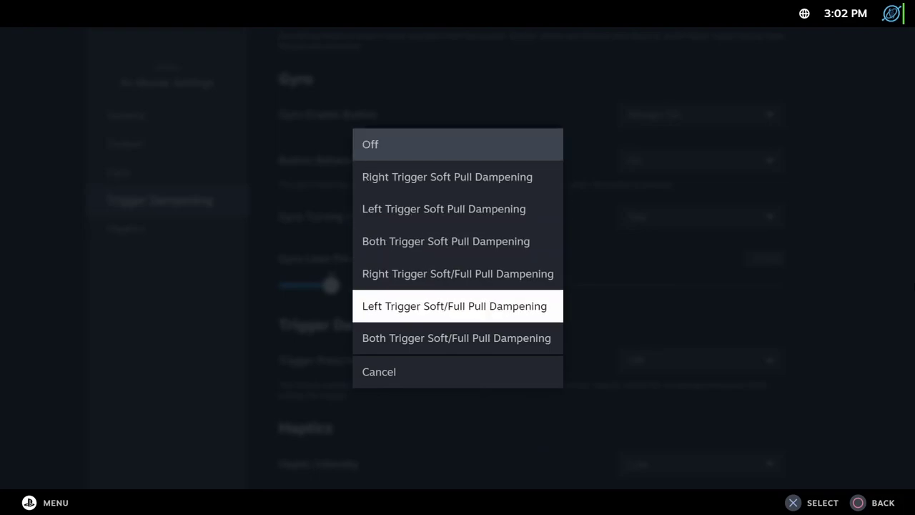
key(Return)
key(Down)
key(Down)
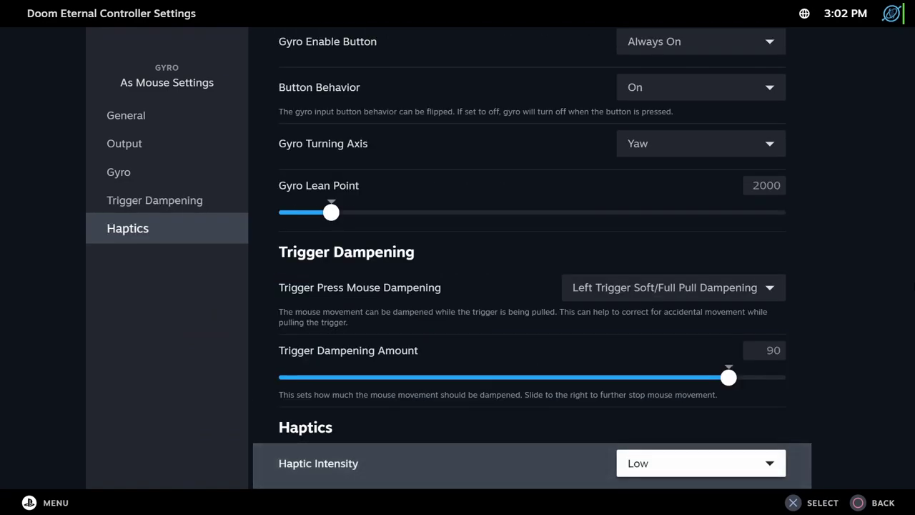
key(Up)
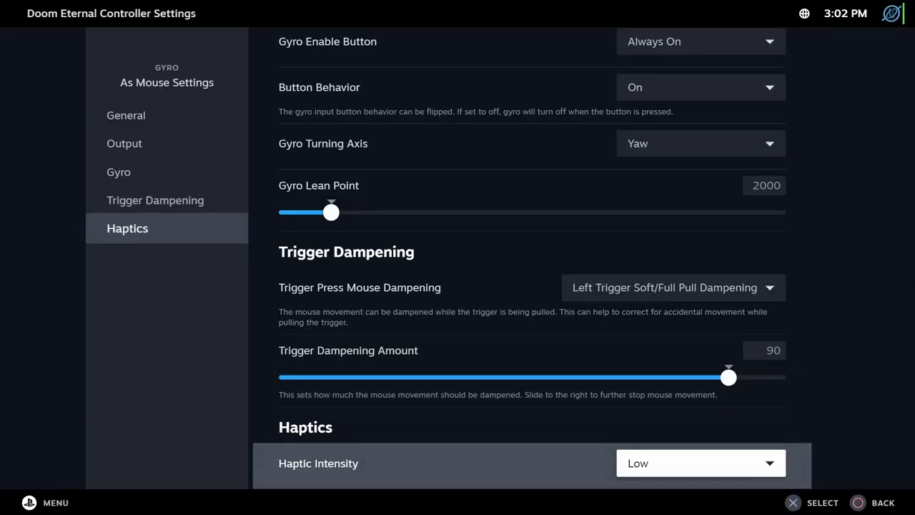
Step: Set the gyro Haptic Intensity dropdown to Off
key(Return)
key(Down)
key(Down)
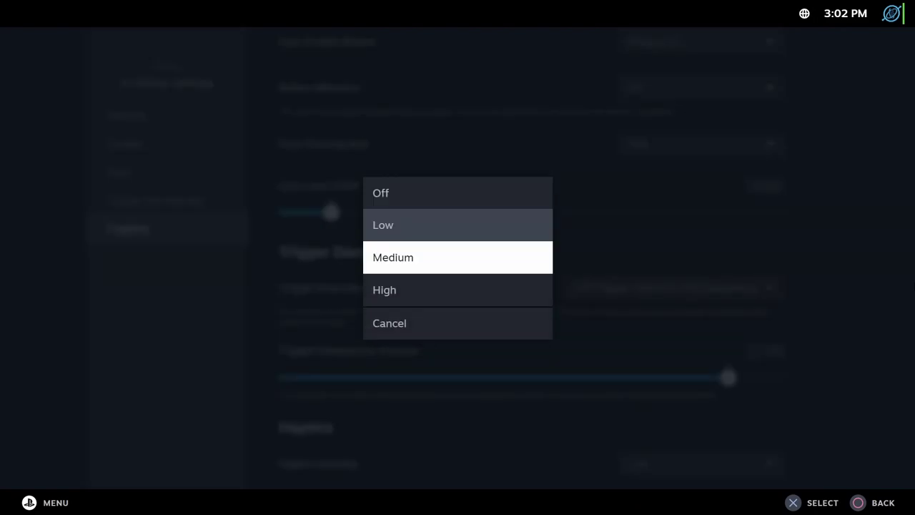
key(Up)
key(Up)
key(Return)
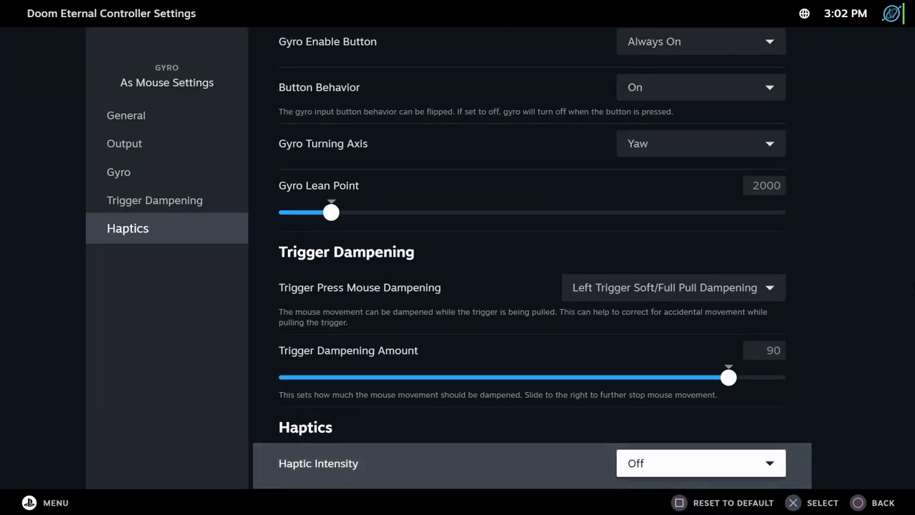
key(Up)
key(Up)
key(Up)
key(Up)
key(Up)
key(Up)
key(Up)
key(Up)
key(Up)
key(Up)
key(Up)
key(Up)
key(Up)
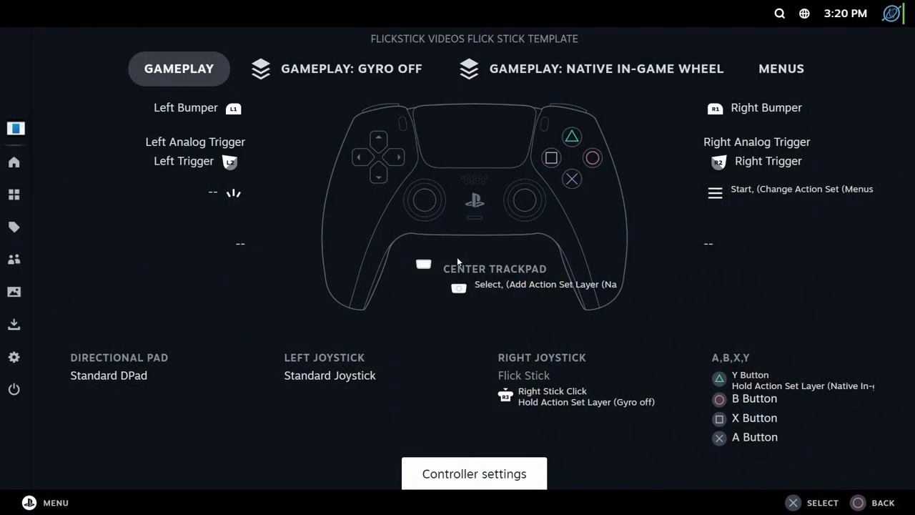
Step: Edit the layout's Joysticks so the Right Joystick Behavior is Flick Stick
key(Escape)
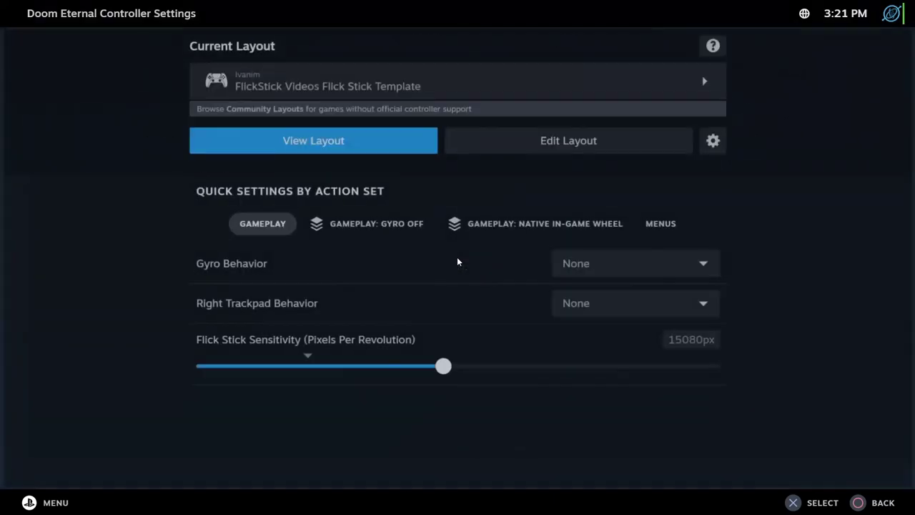
key(Right)
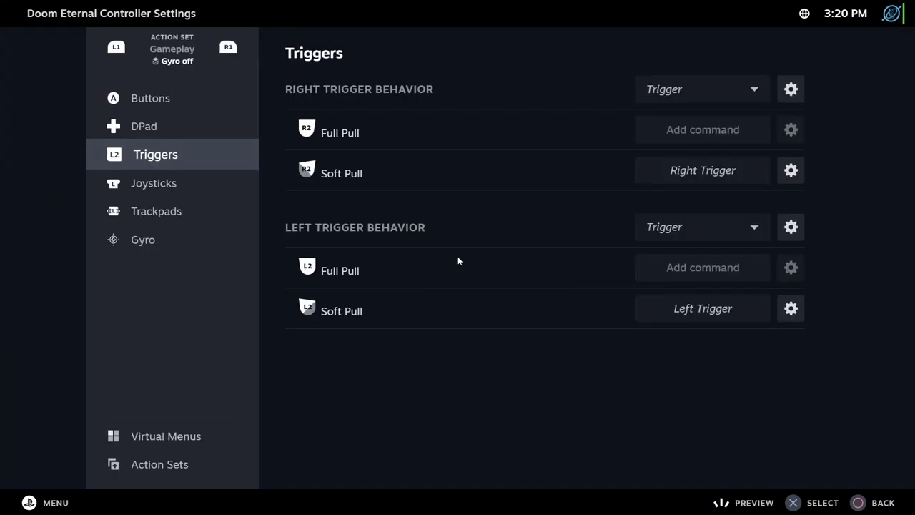
key(Down)
key(Right)
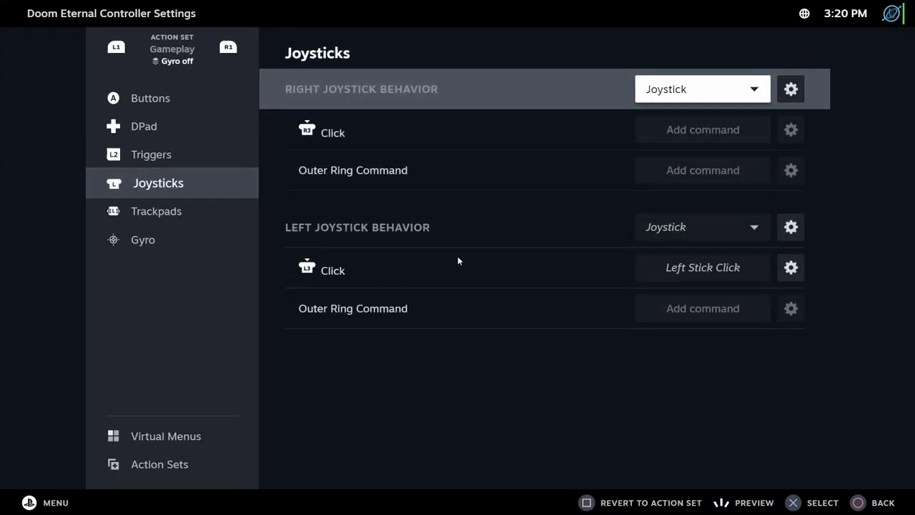
key(Return)
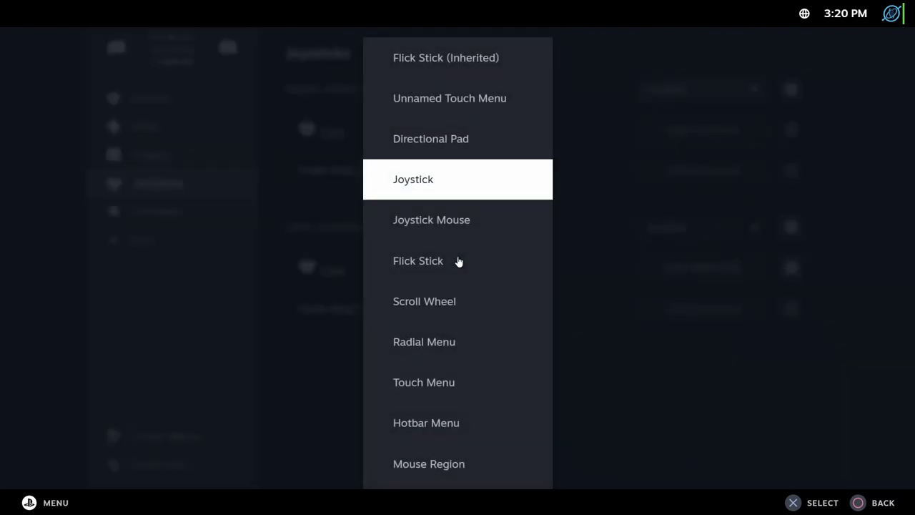
click(458, 262)
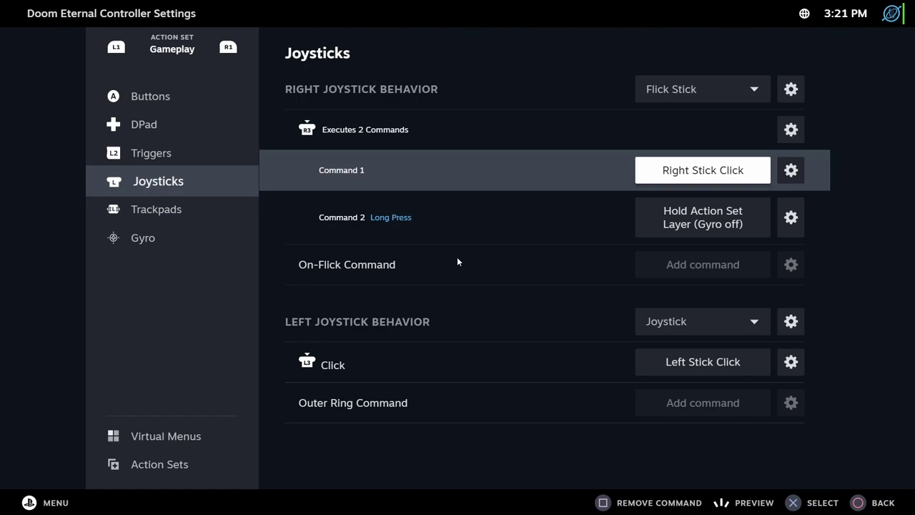
Step: Enter Flick Stick Settings and experiment with sensitivity, snap angle, sweep and outer deadzone values
key(Up)
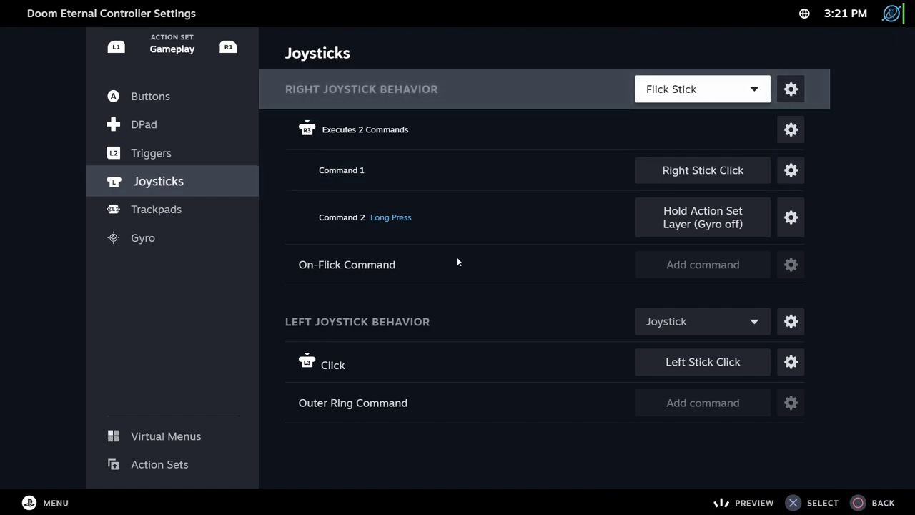
key(Right)
key(Return)
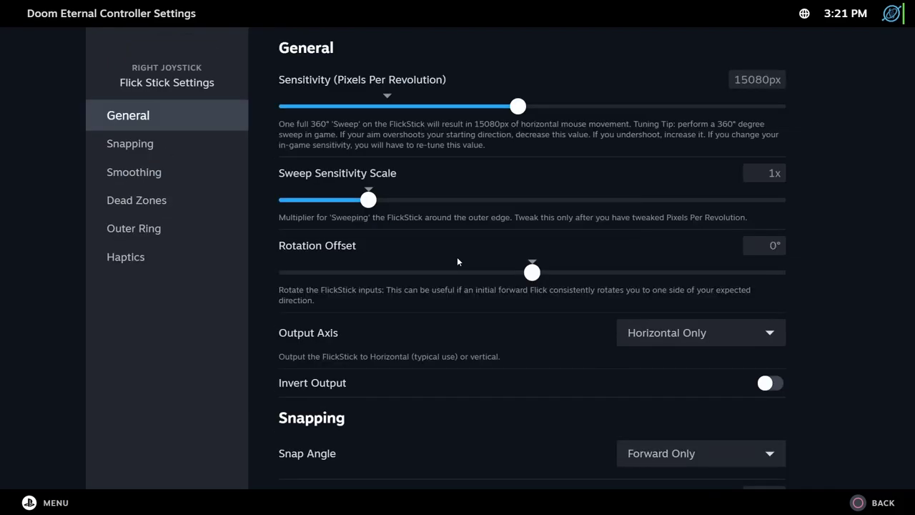
key(Right)
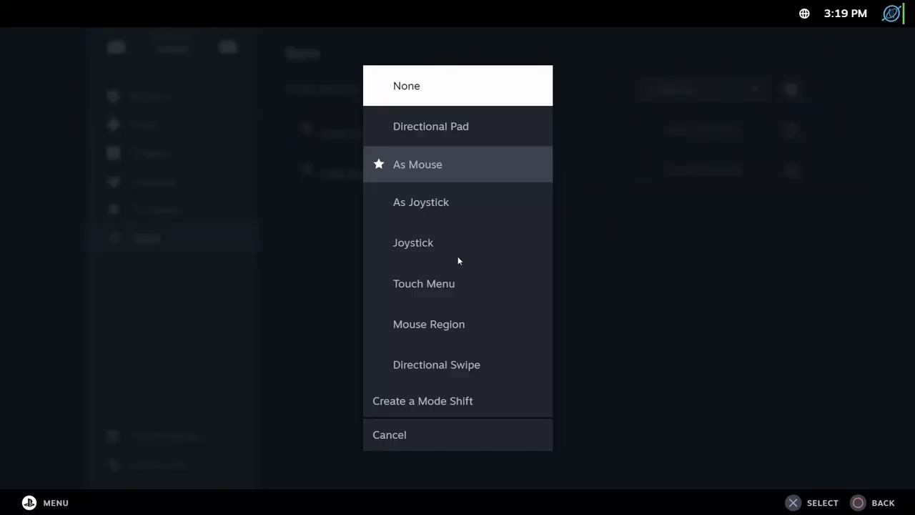
key(Return)
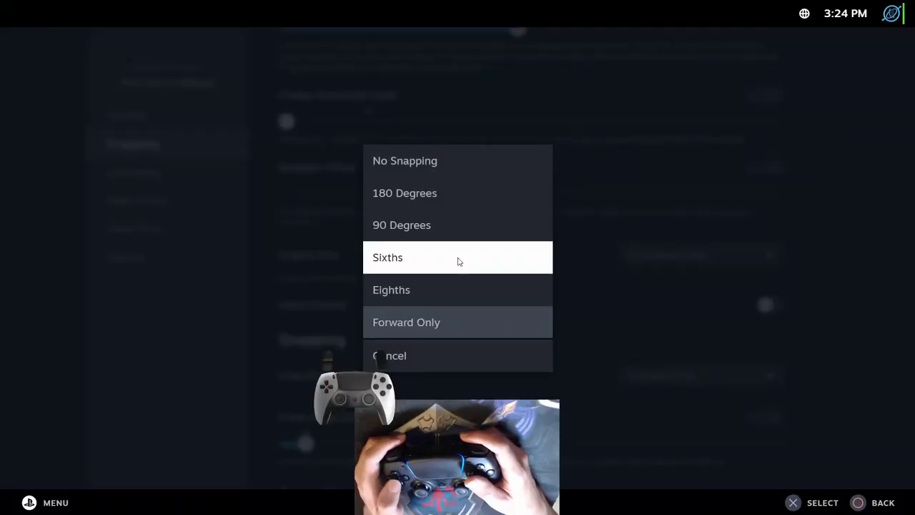
key(Up)
key(Return)
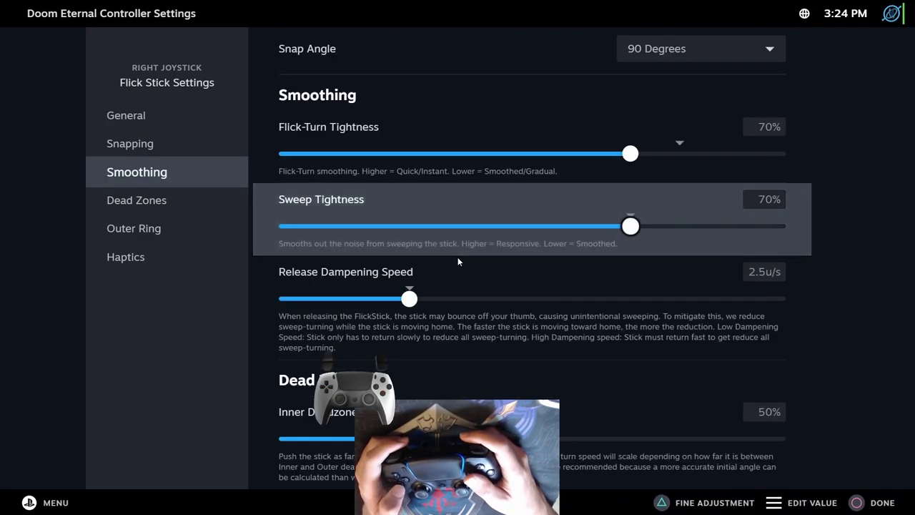
key(Left)
key(Left)
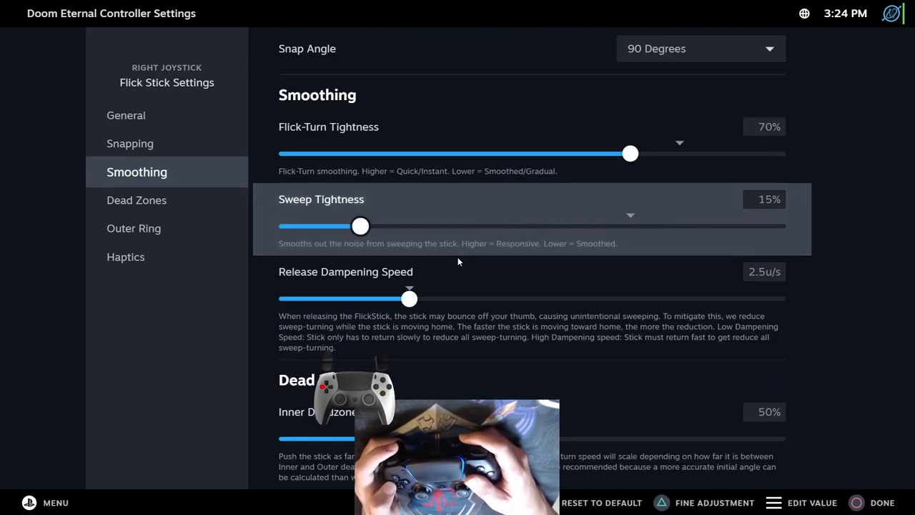
key(Down)
key(Left)
key(Left)
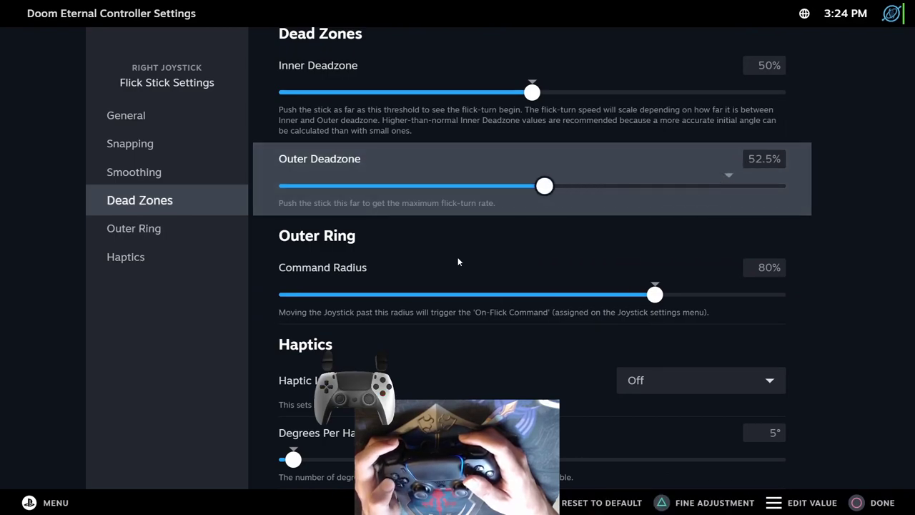
key(Left)
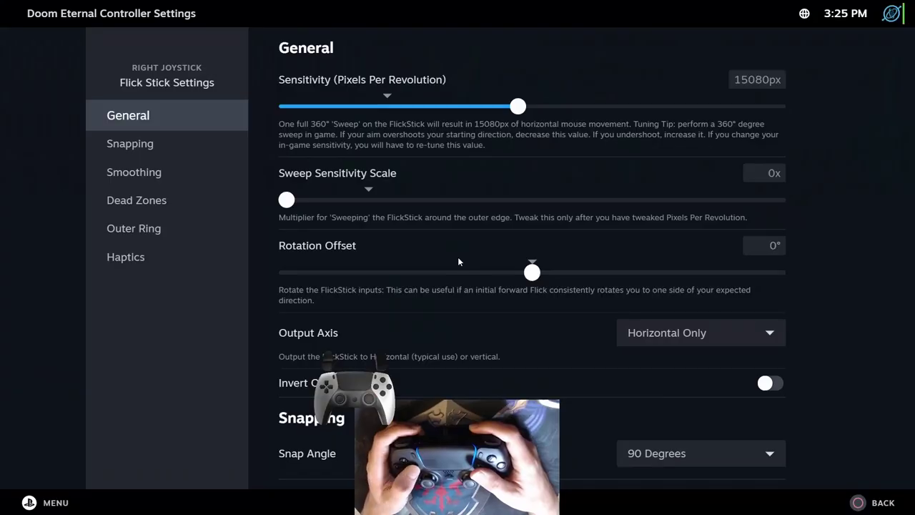
Step: Set the Flick Stick Snap Angle to Forward Only
key(Down)
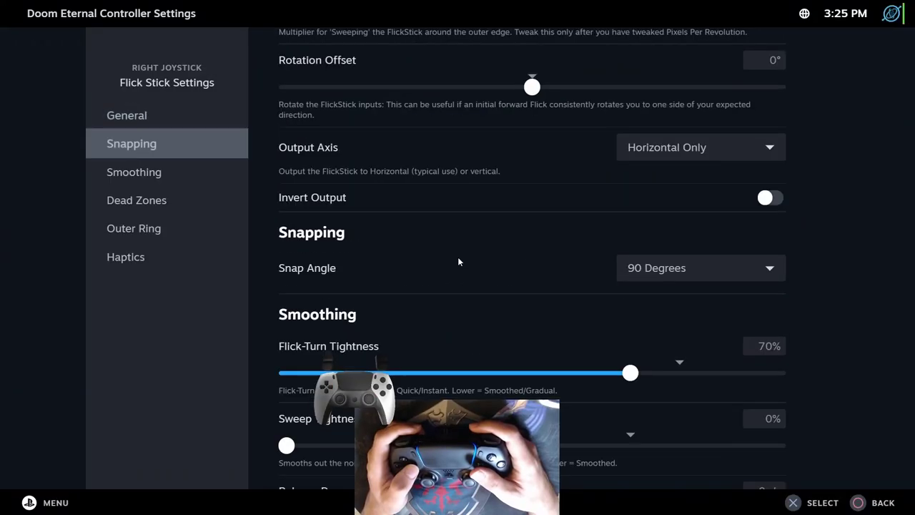
key(Right)
key(Down)
key(Down)
key(Down)
key(Down)
key(Down)
key(Up)
key(Return)
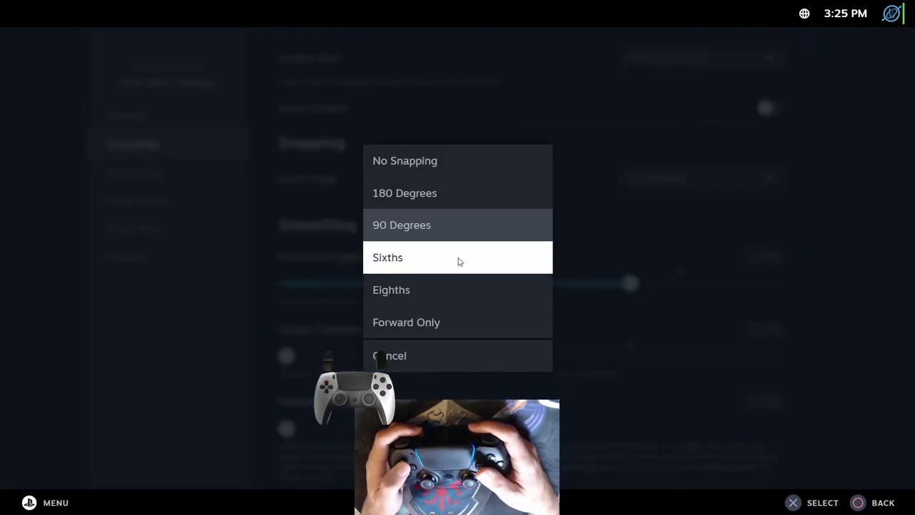
key(Down)
key(Down)
key(Return)
key(Down)
key(Down)
key(Down)
key(Down)
Step: Review the dead zone, outer ring and haptics values before returning to sensitivity
key(Down)
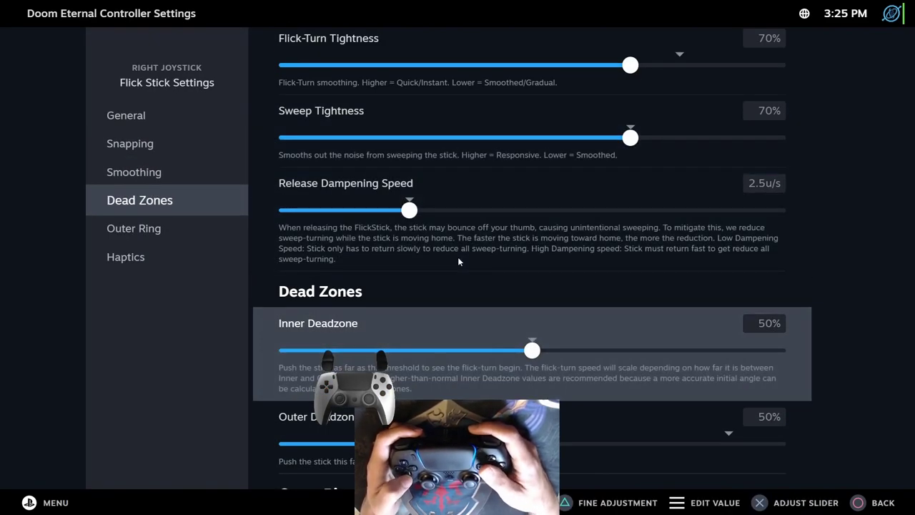
key(Down)
key(Right)
key(Return)
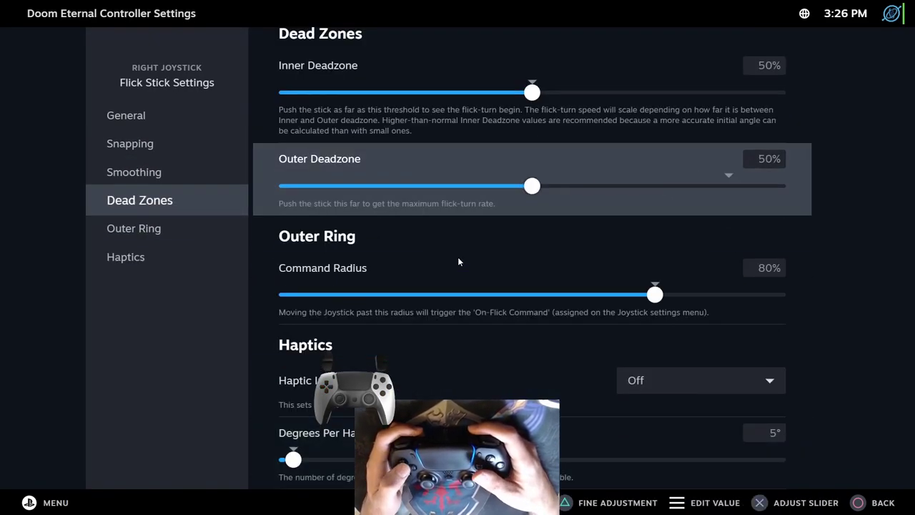
key(Down)
key(Down)
key(Page_Up)
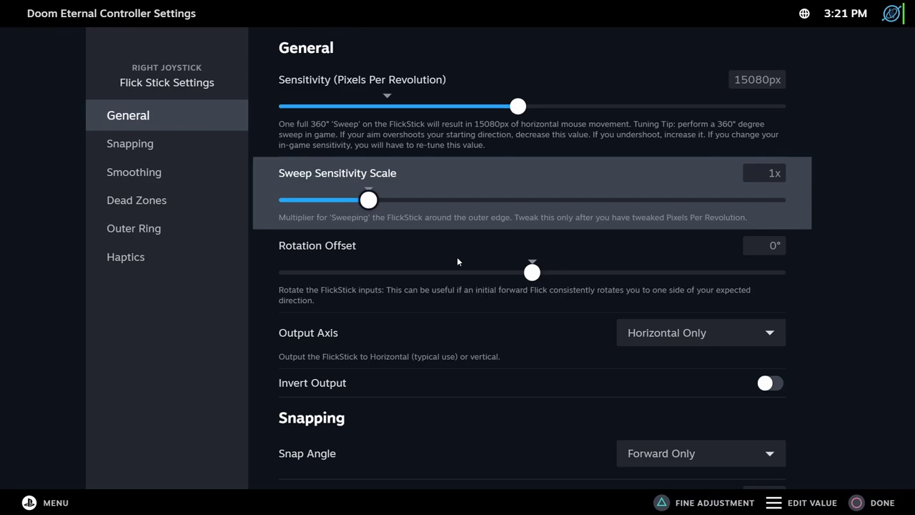
Step: Preview Sweep Sensitivity Scale at 2x and a larger Rotation Offset in game, keeping 1x and 0°
key(Return)
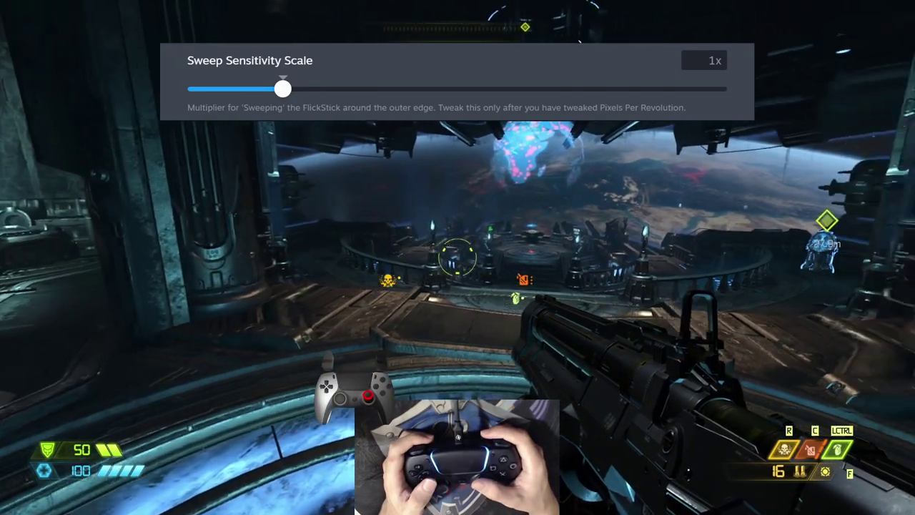
key(Right)
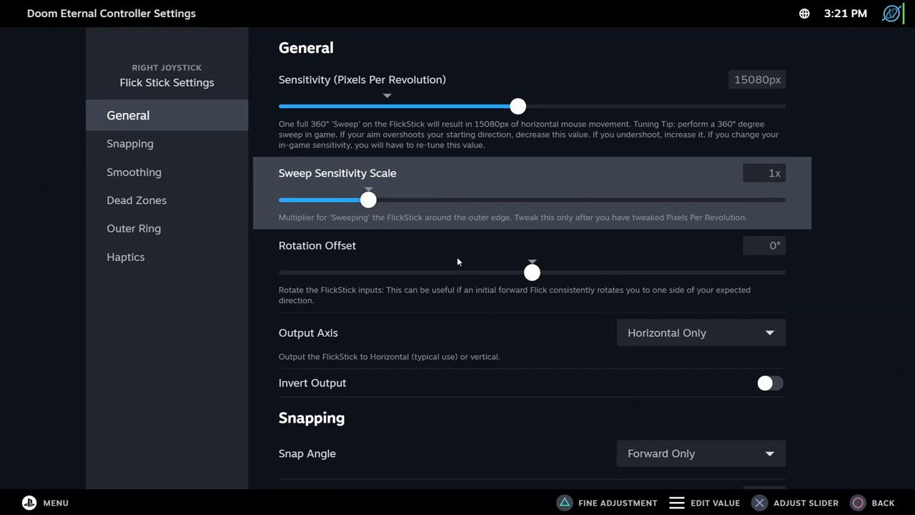
key(Down)
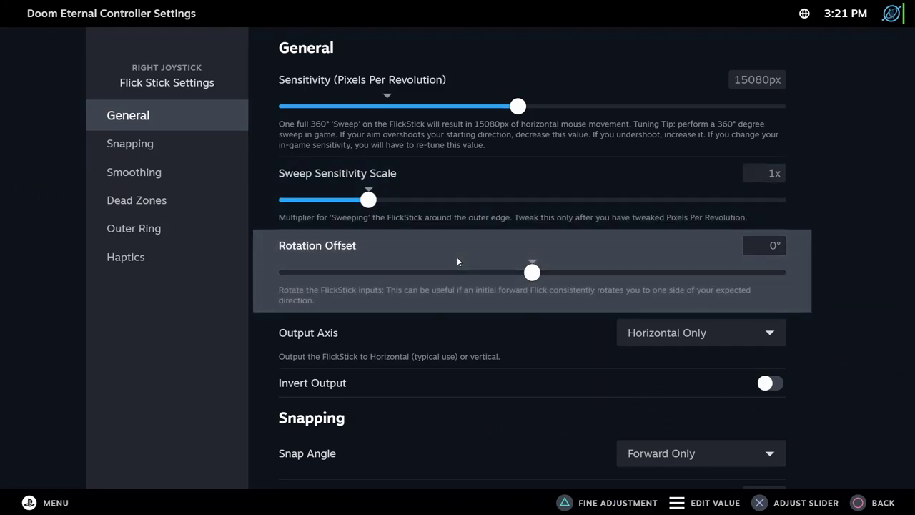
key(Return)
key(Right)
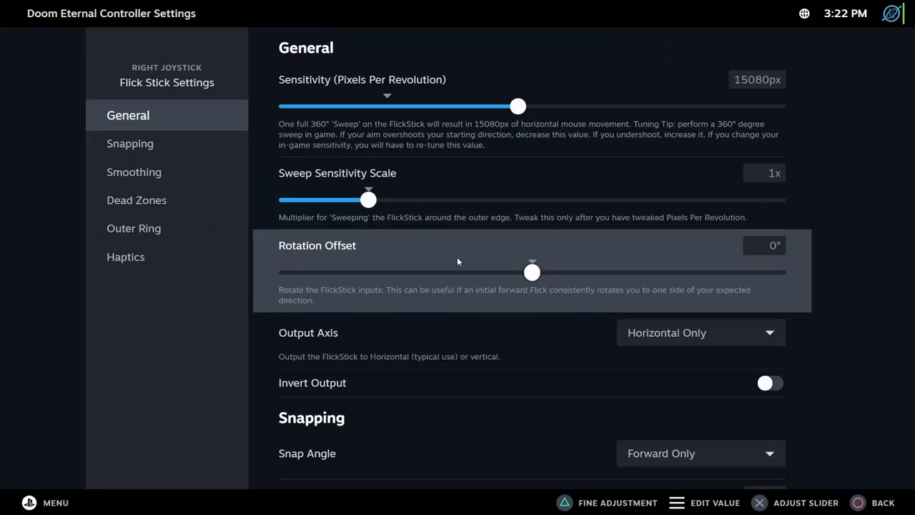
Step: Check Output Axis options, keeping Horizontal Only, and leave Invert Output off
key(Down)
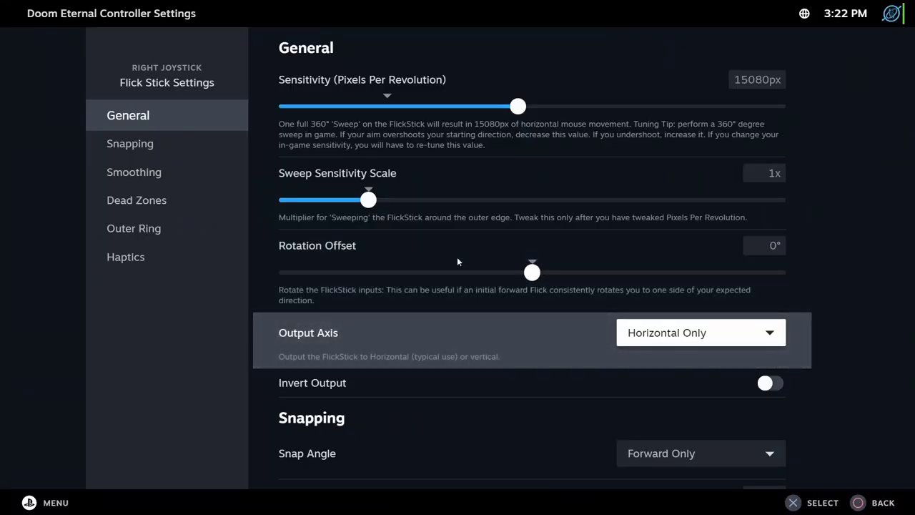
key(Return)
key(Down)
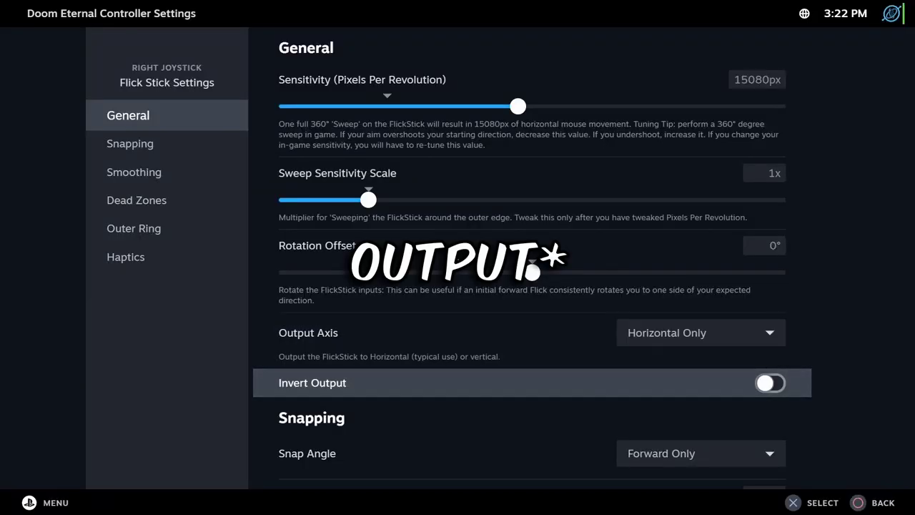
key(Return)
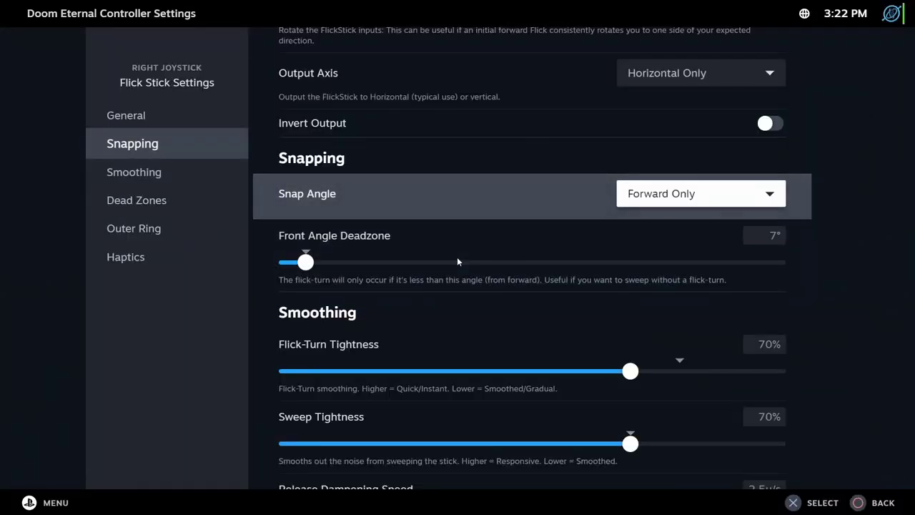
Step: Choose No Snapping for Snap Angle and test Sweep Tightness at 100% and 2.5% in game
key(Return)
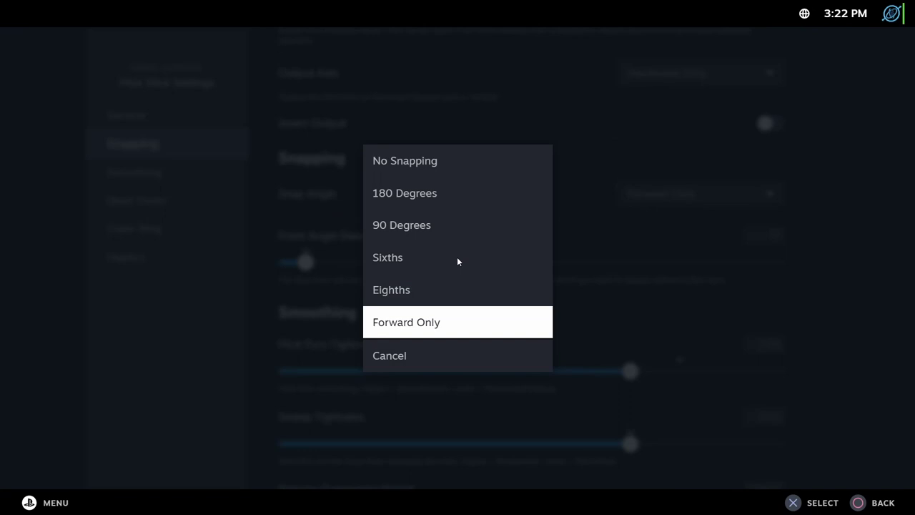
key(Up)
key(Up)
key(Up)
key(Up)
key(Up)
key(Return)
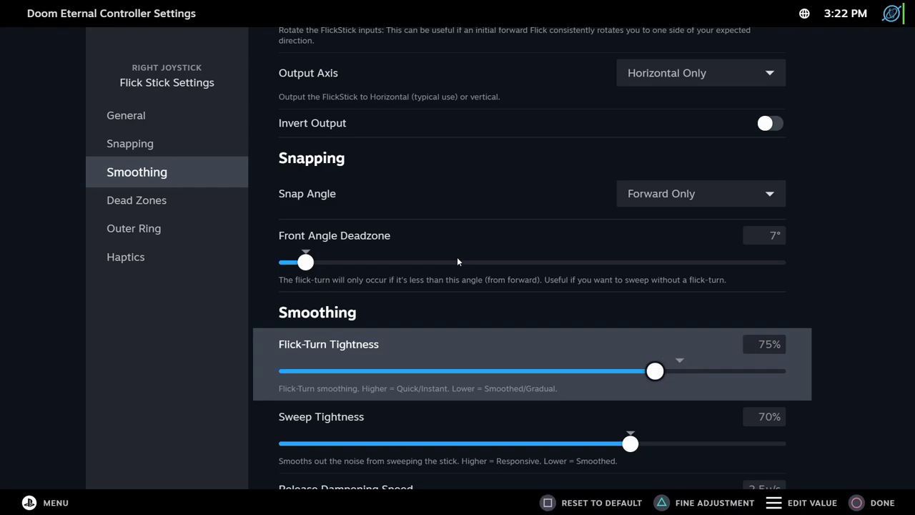
key(Down)
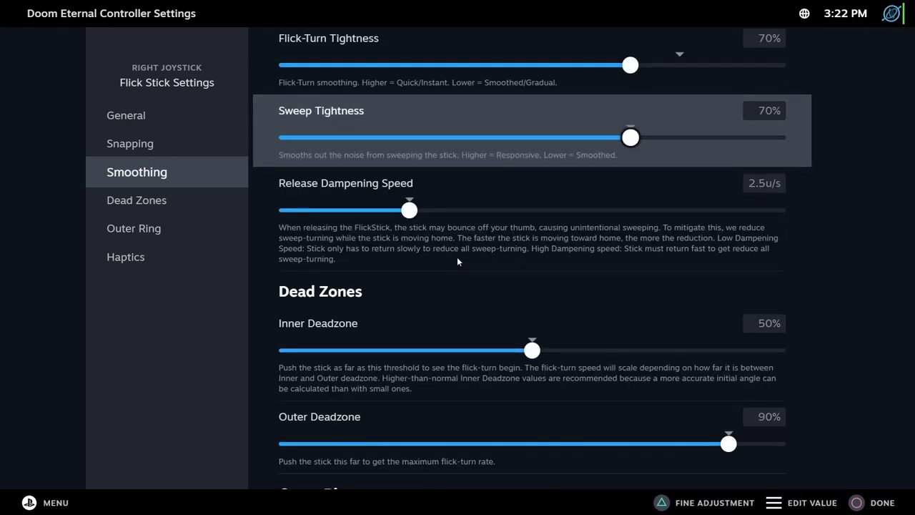
key(Right)
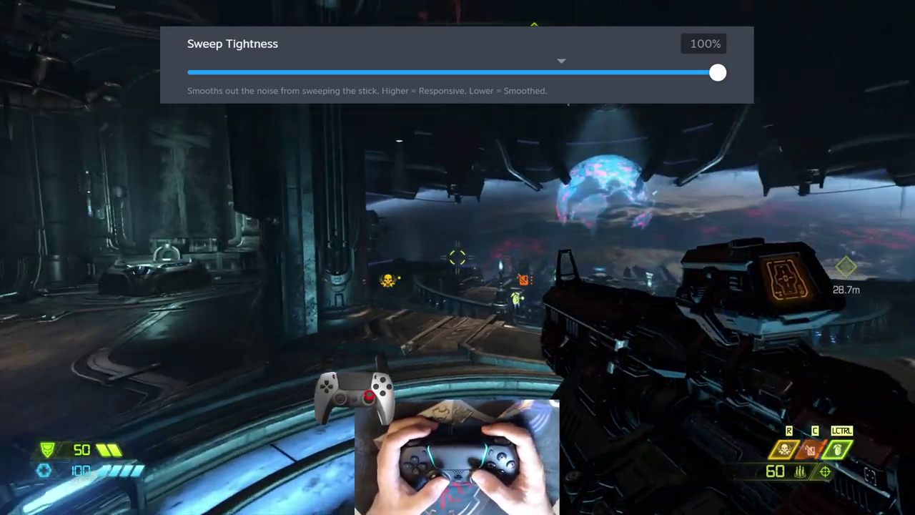
key(Left)
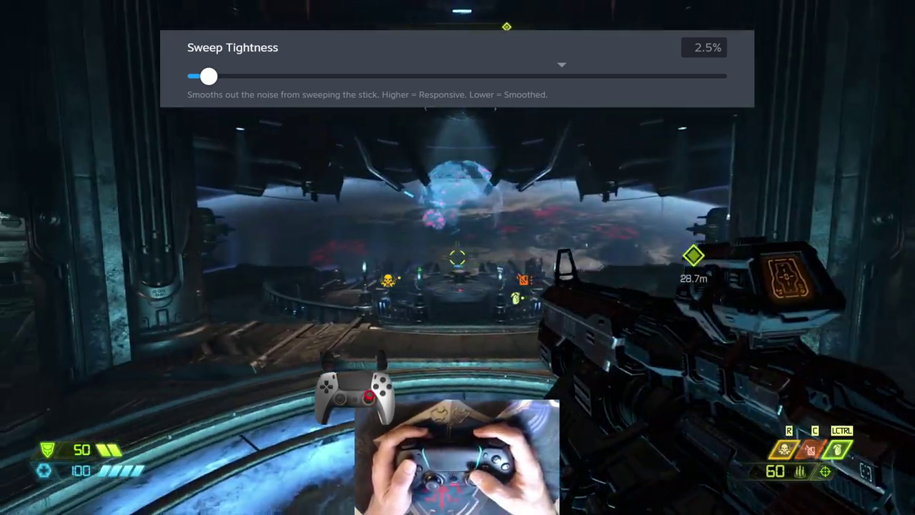
key(Escape)
Step: Lower Release Dampening Speed to 0u/s
key(Down)
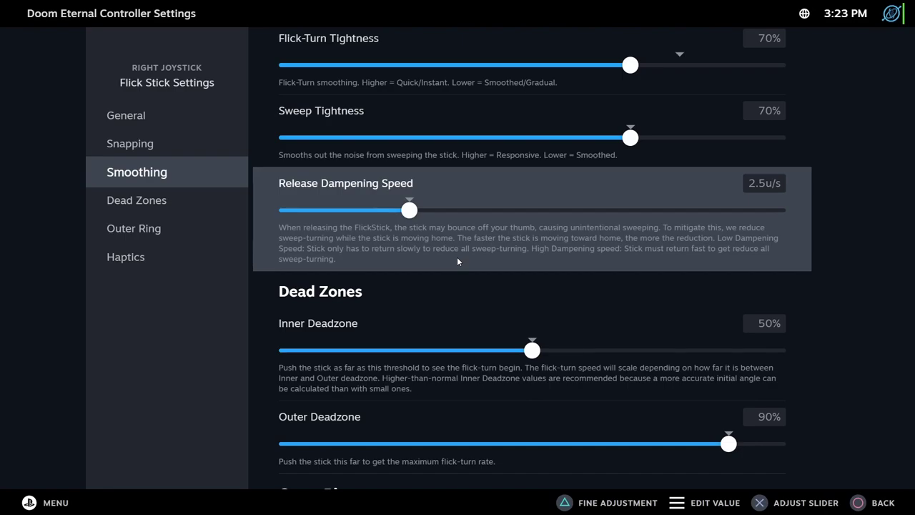
key(Return)
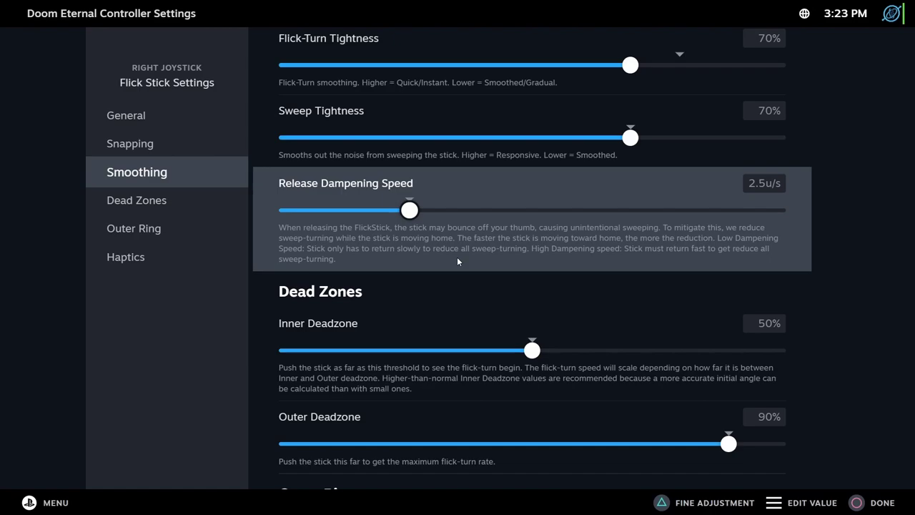
key(Left)
key(Left)
key(Left)
key(Left)
key(Left)
key(Left)
key(Left)
key(Left)
key(Left)
key(Left)
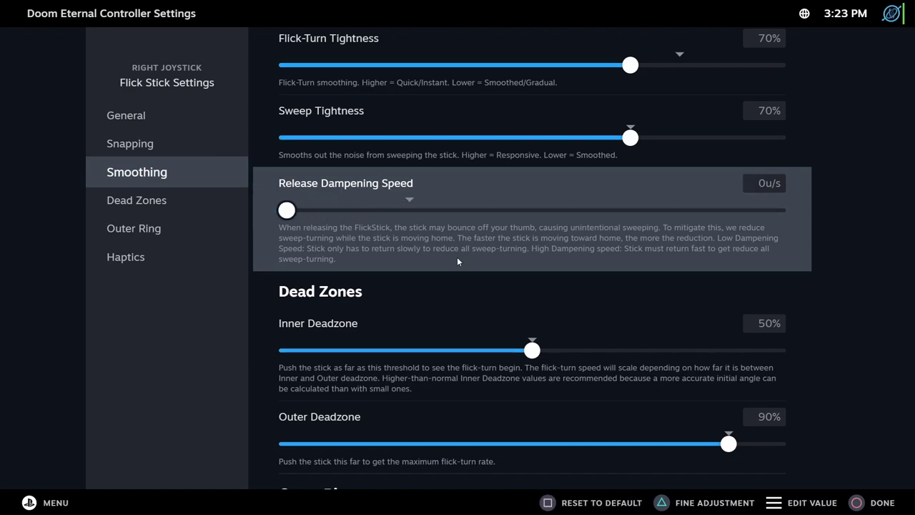
Step: Restore Release Dampening Speed to 2.5u/s and look over the dead zone, outer ring and haptics settings
key(Escape)
key(Down)
key(Down)
key(Up)
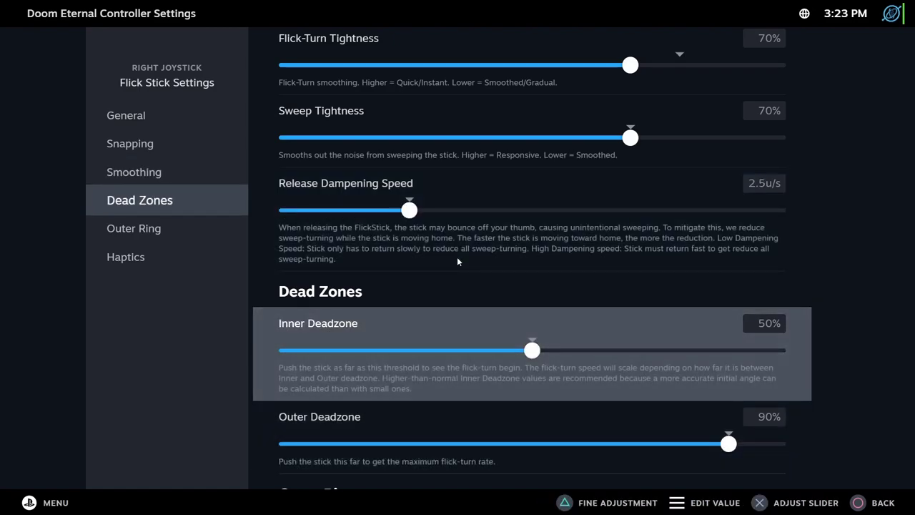
key(Down)
key(Down)
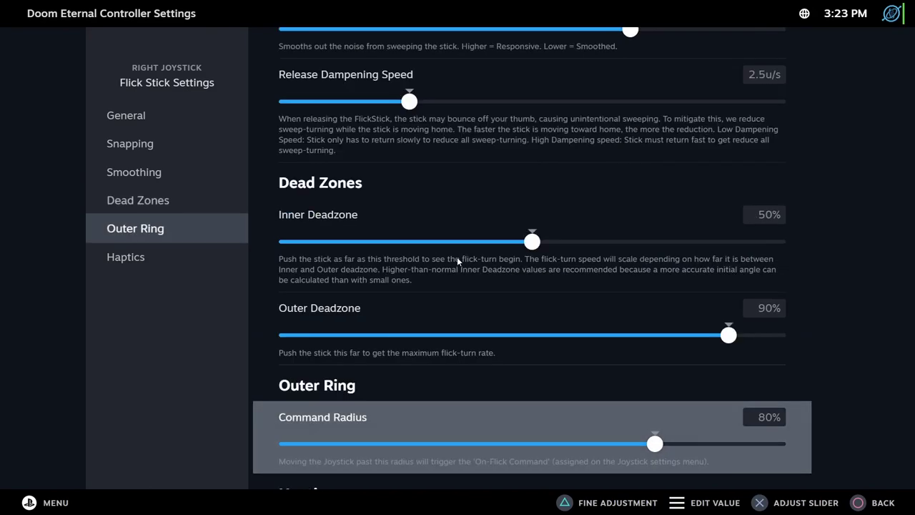
key(Up)
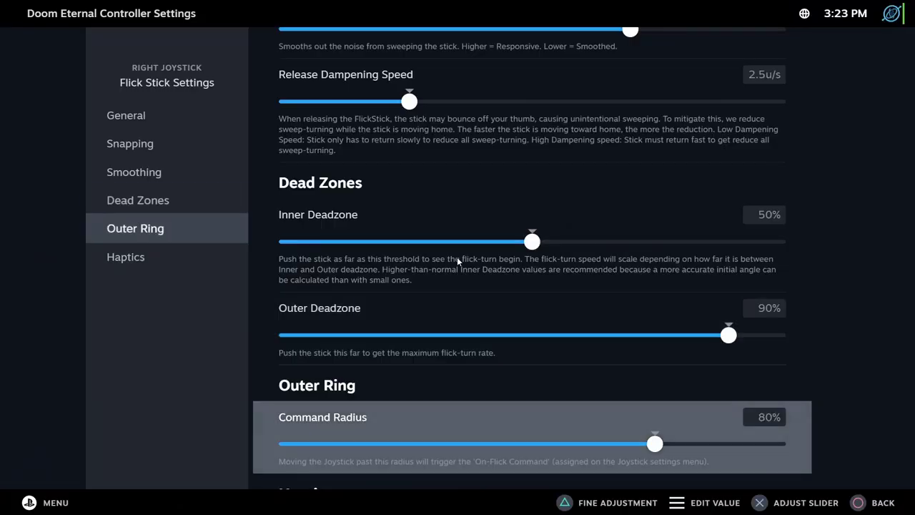
key(Down)
key(Down)
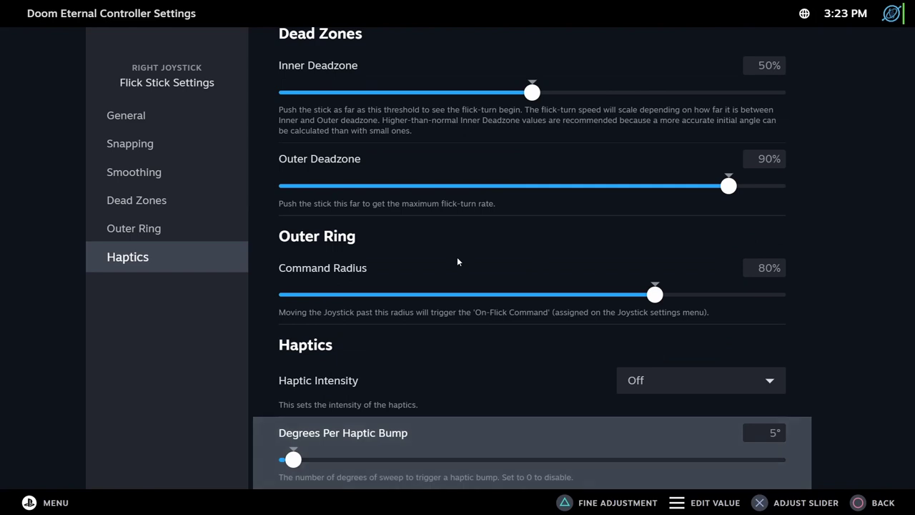
key(Up)
key(Up)
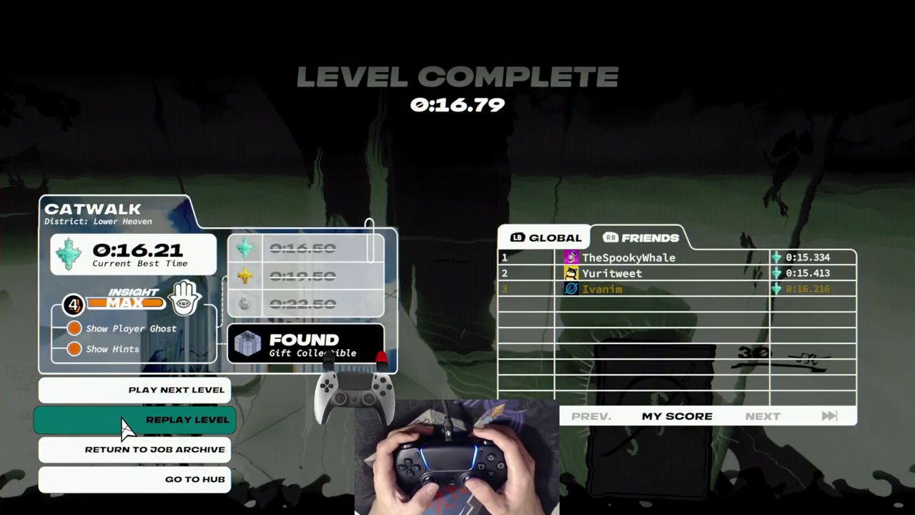
Step: Replay the Catwalk level from the Level Complete screen
click(123, 422)
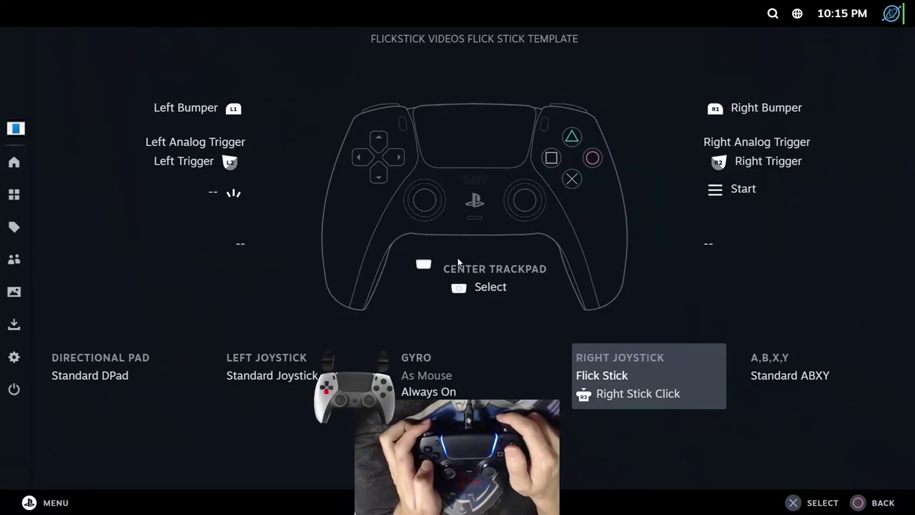
Step: Open the Doom Eternal layout's Action Sets and browse the Default set's options
key(Escape)
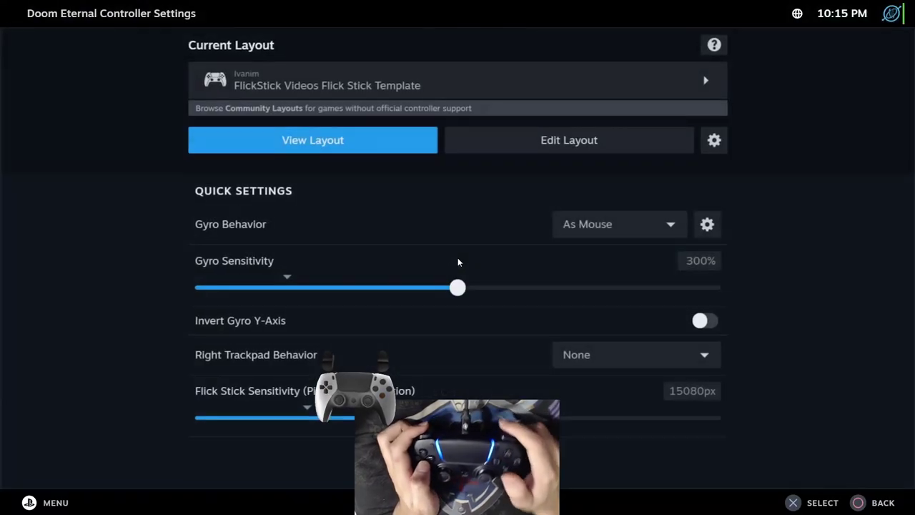
key(Right)
key(Return)
key(Down)
key(Down)
key(Down)
key(Down)
key(Down)
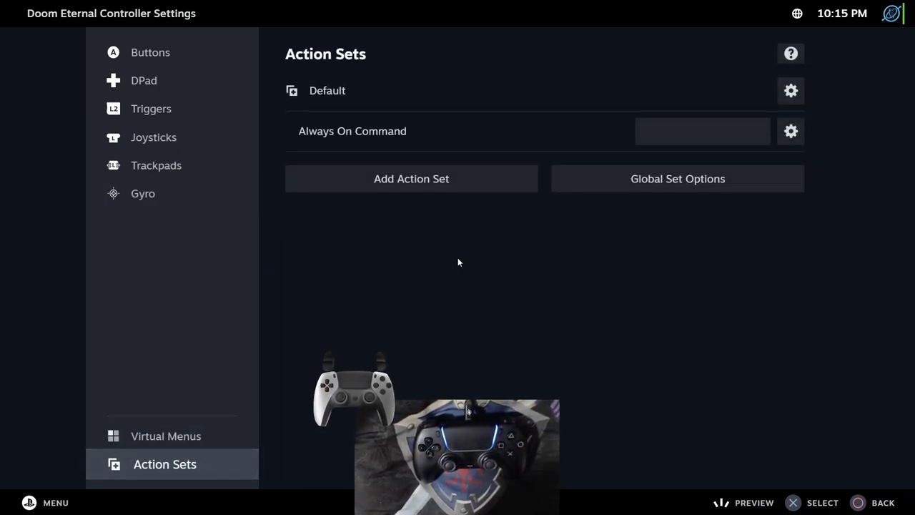
key(Right)
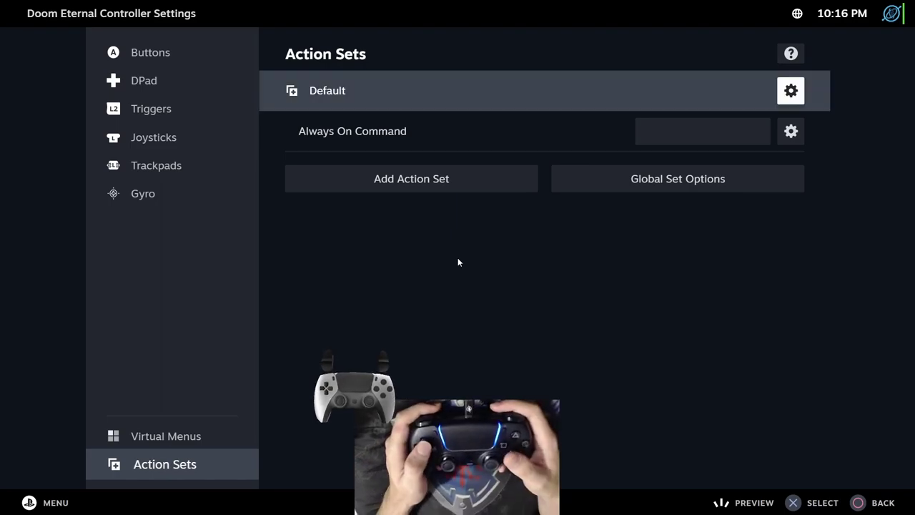
key(Return)
key(Down)
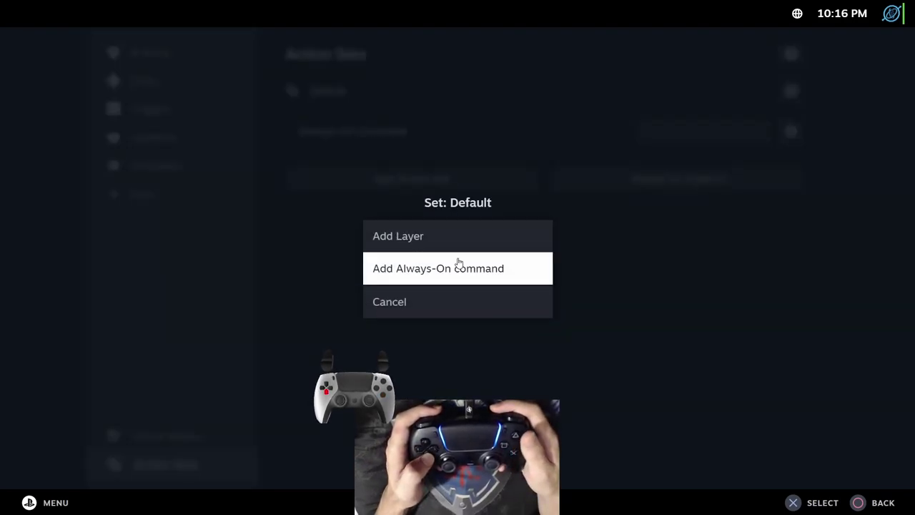
key(Return)
Step: Add a new action set named Menus, copying no layout, and confirm it
key(Down)
key(Down)
key(Return)
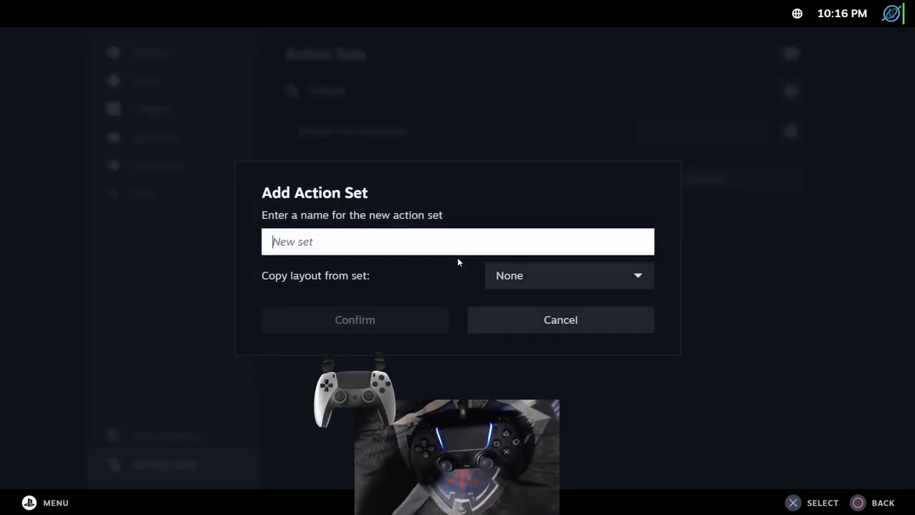
text(Menus)
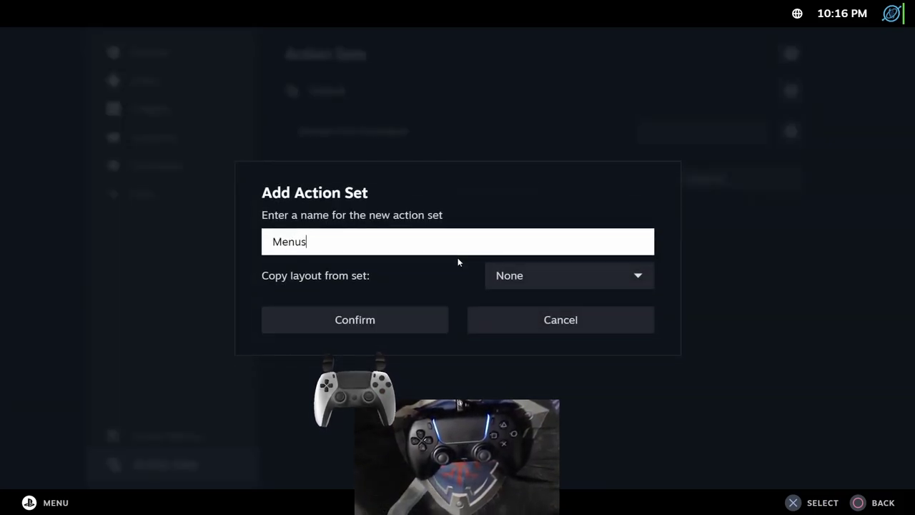
key(Down)
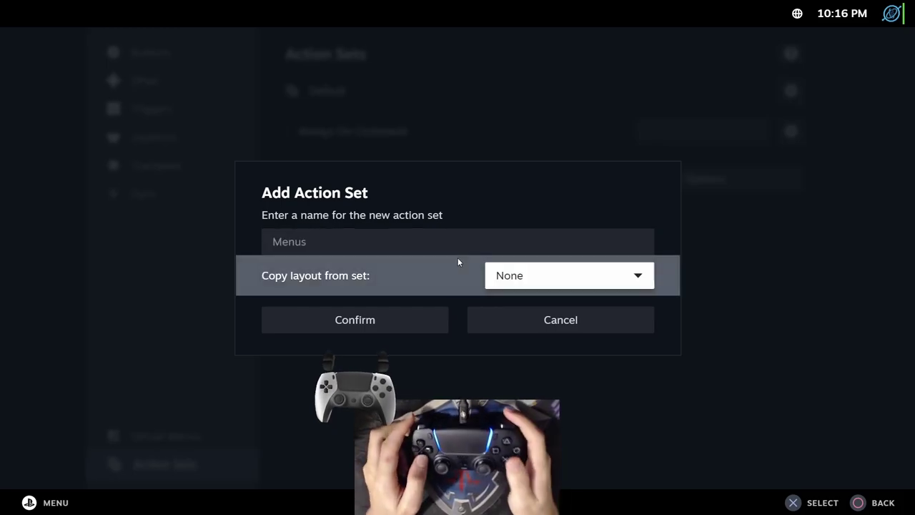
key(Return)
key(Return)
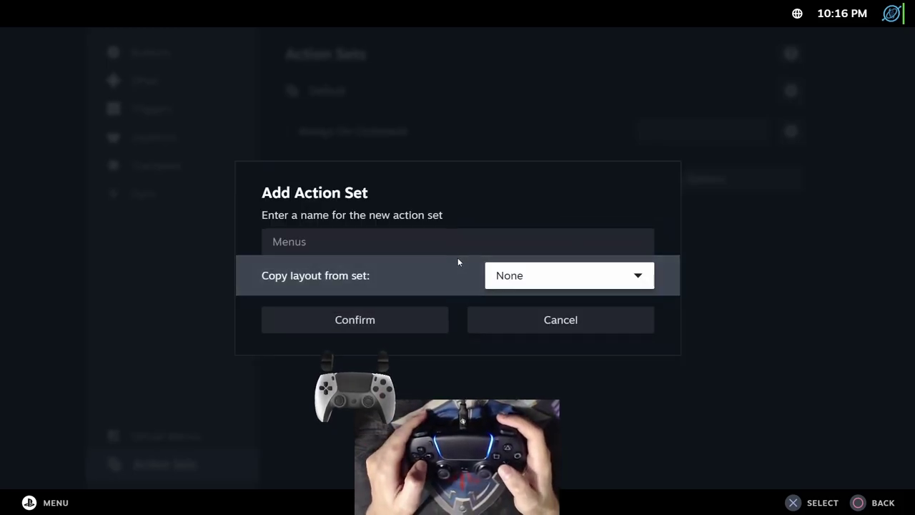
key(Return)
key(Down)
key(Return)
key(Down)
key(Return)
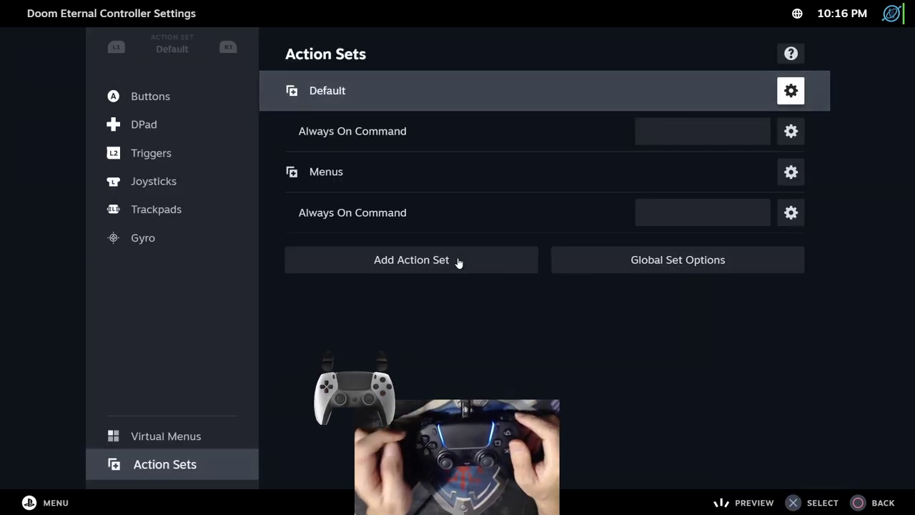
Step: Start a new layer from the Default set's options, naming it 'Gyro off'
key(Return)
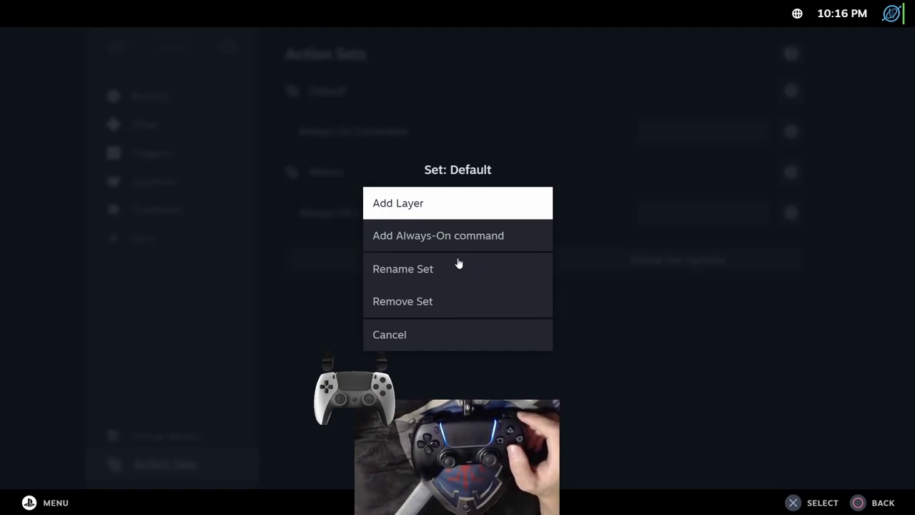
key(Return)
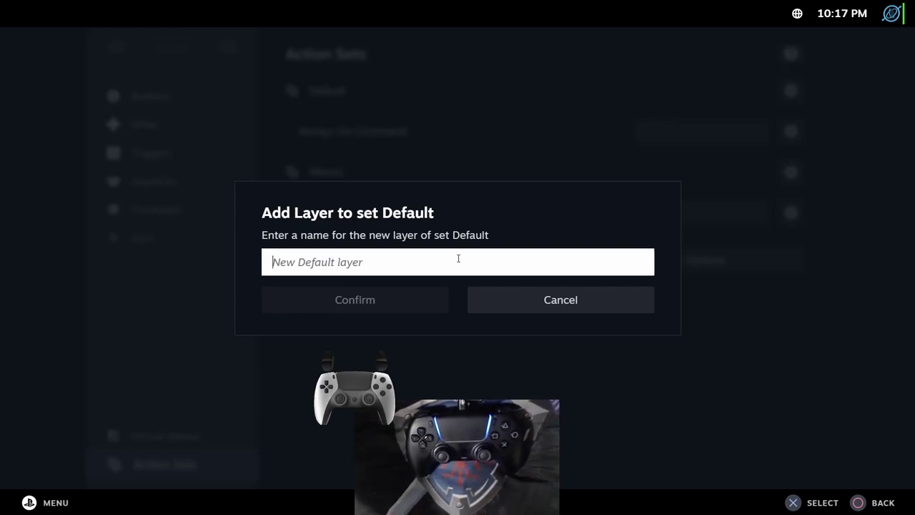
text(Gyro off)
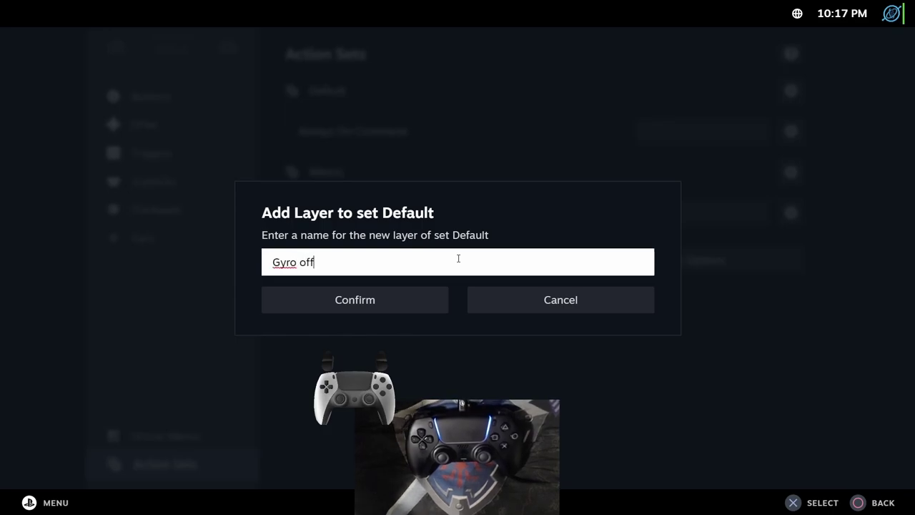
Step: Create the Gyro off layer and set its Gyro Behavior to Disabled
key(Down)
key(Return)
key(Escape)
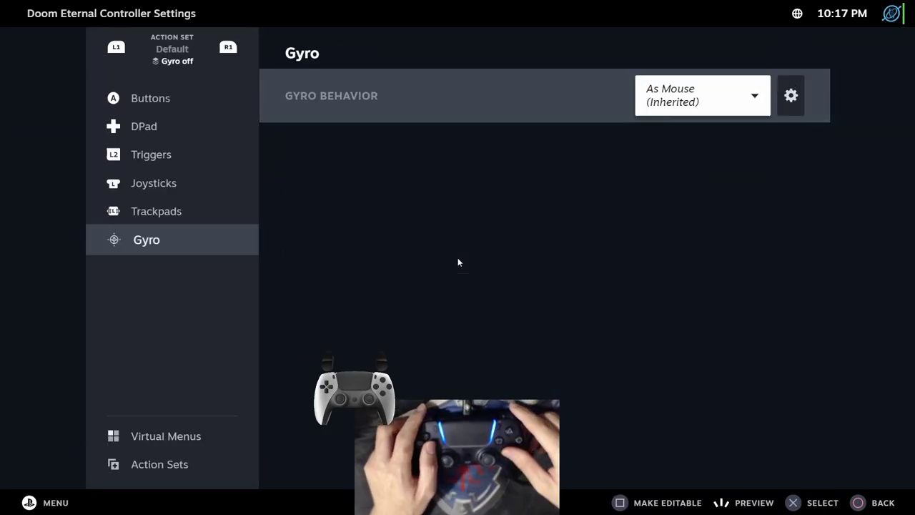
key(Return)
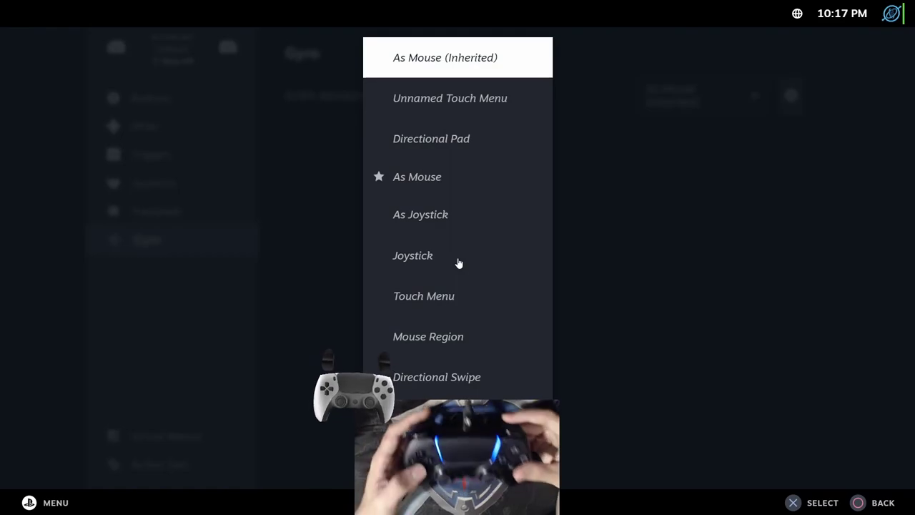
key(Down)
key(Down)
key(Down)
key(Down)
key(Down)
key(Down)
key(Down)
key(Down)
key(Down)
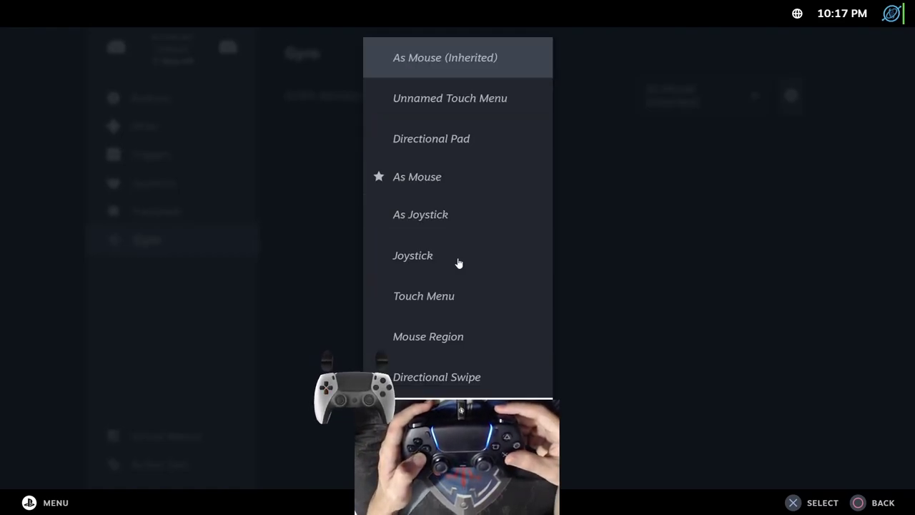
key(Return)
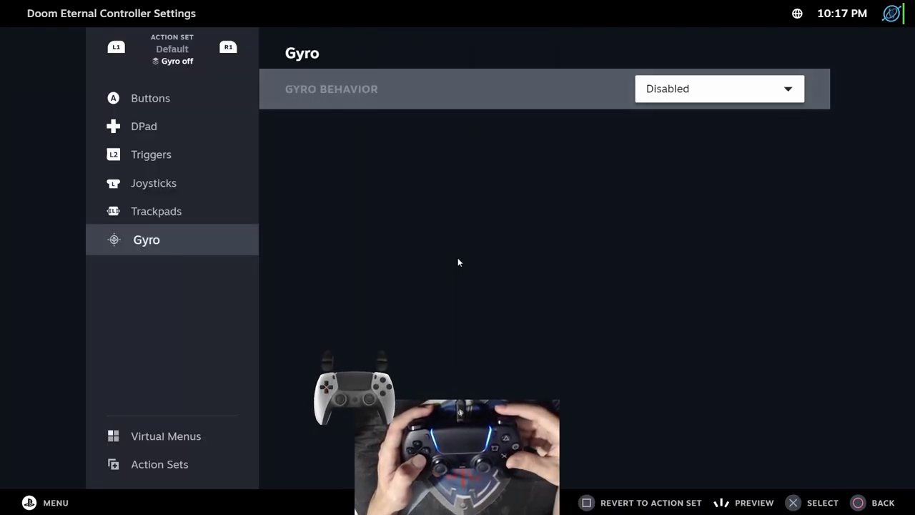
Step: Check the Gyro off layer's trackpad settings, then return to the base Default set
key(Up)
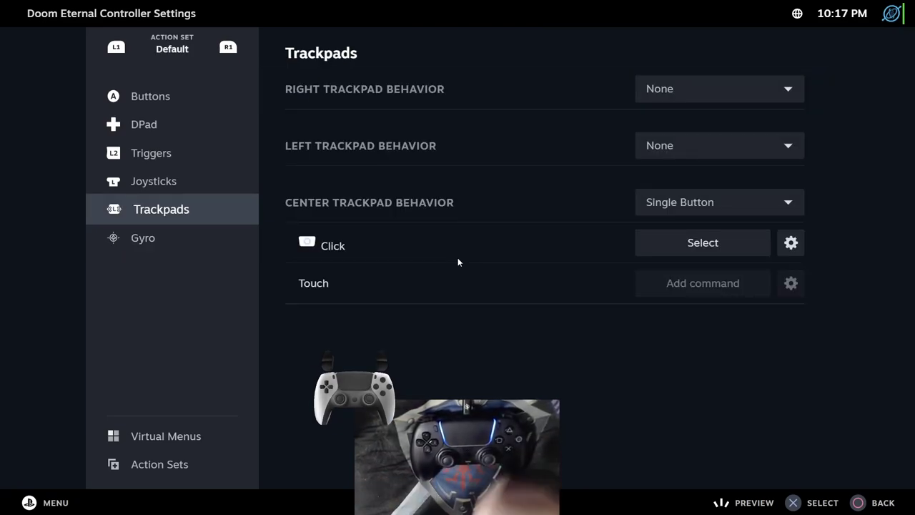
key(Page_Down)
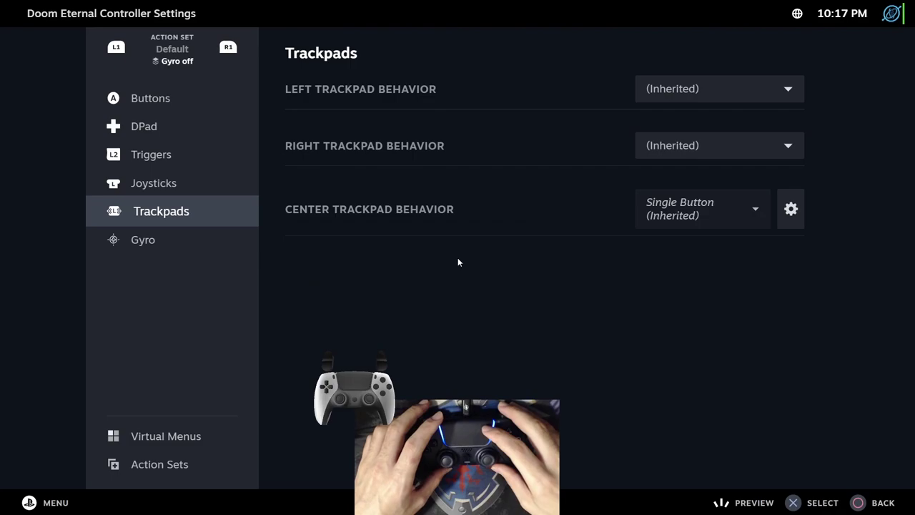
key(Down)
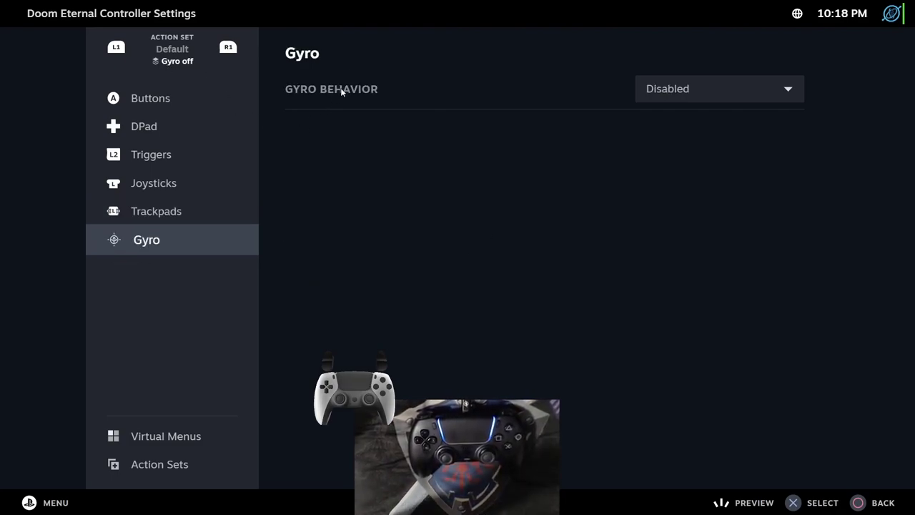
key(Page_Up)
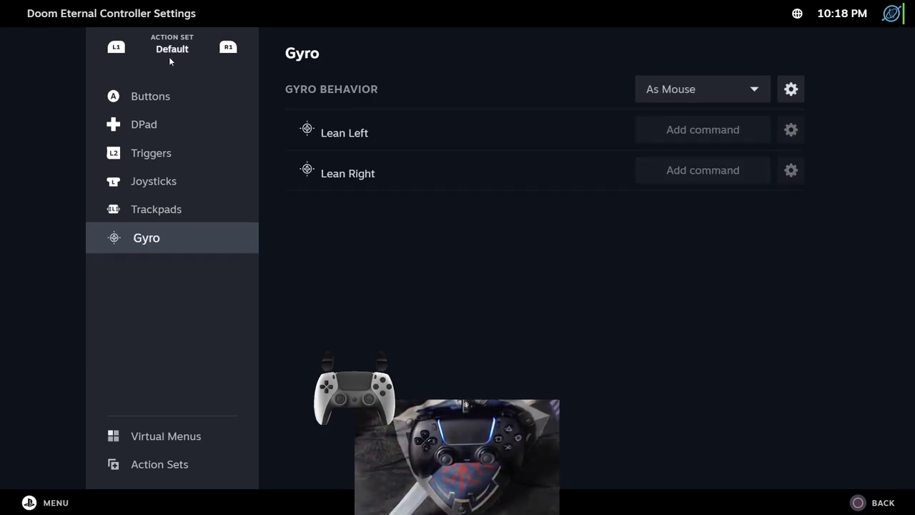
Step: Show the Default set's Joysticks page, with the right stick set to Flick Stick
click(155, 183)
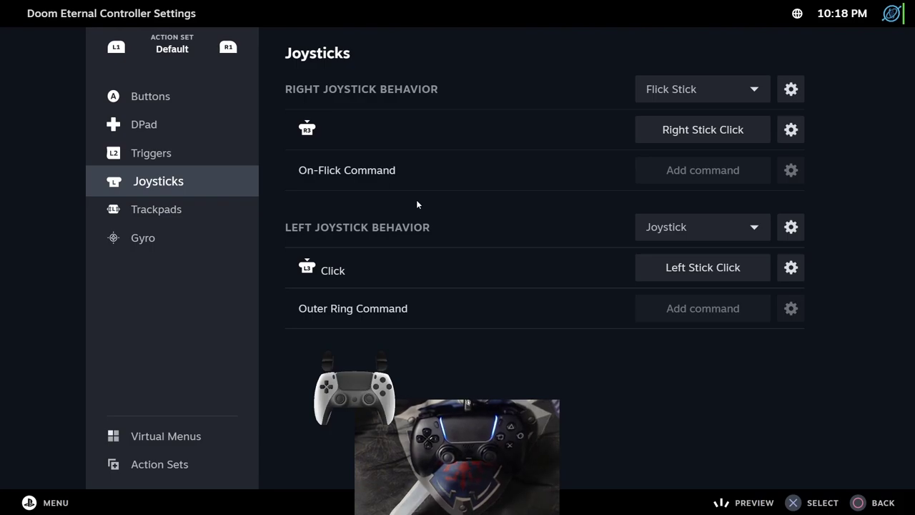
Step: Change the right stick click from Regular Press to Long Press, reviewing its 450 Long Press Time
key(Up)
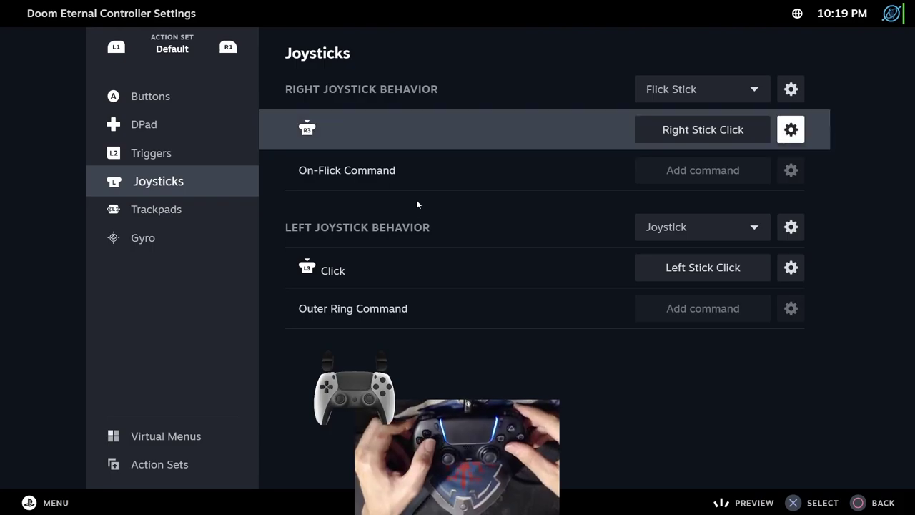
key(Return)
key(Return)
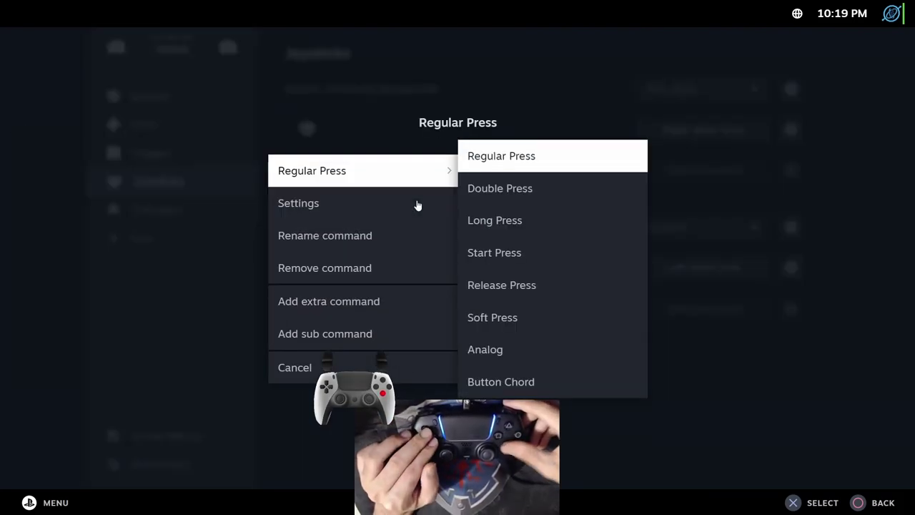
key(Down)
key(Down)
key(Down)
key(Down)
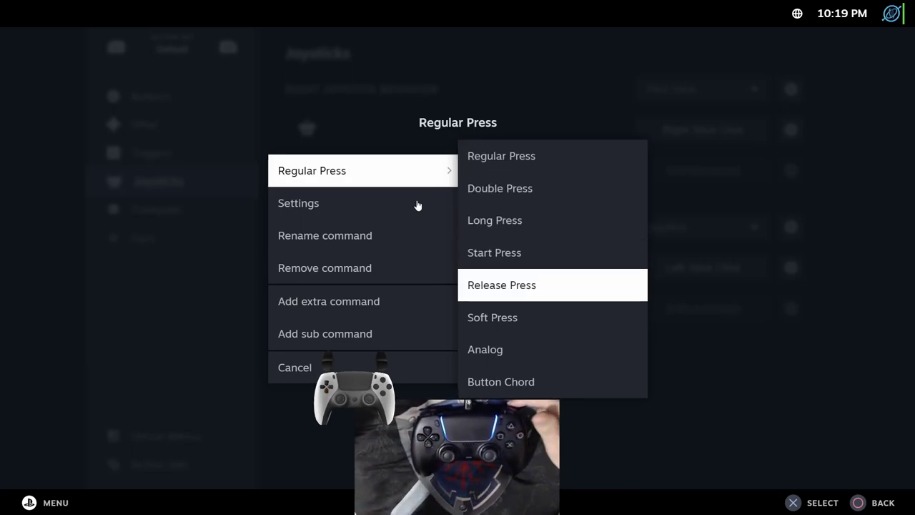
key(Up)
key(Up)
key(Return)
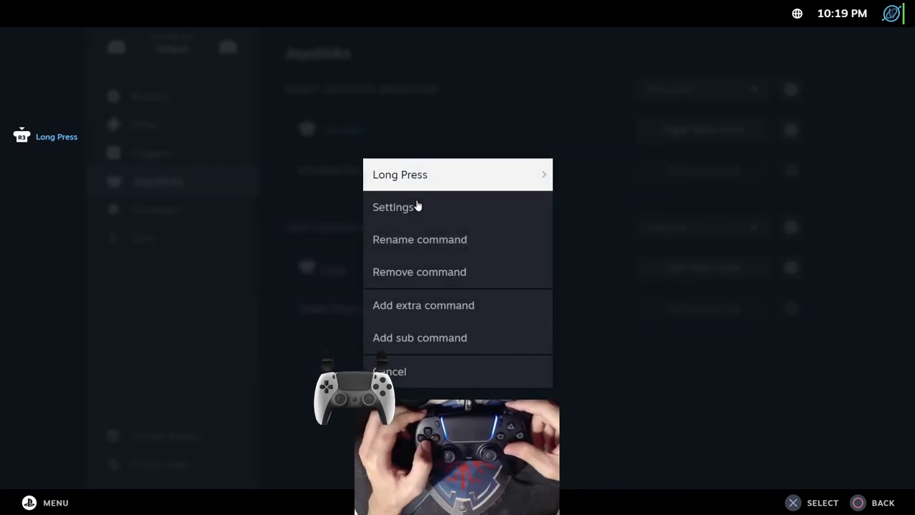
key(Down)
key(Return)
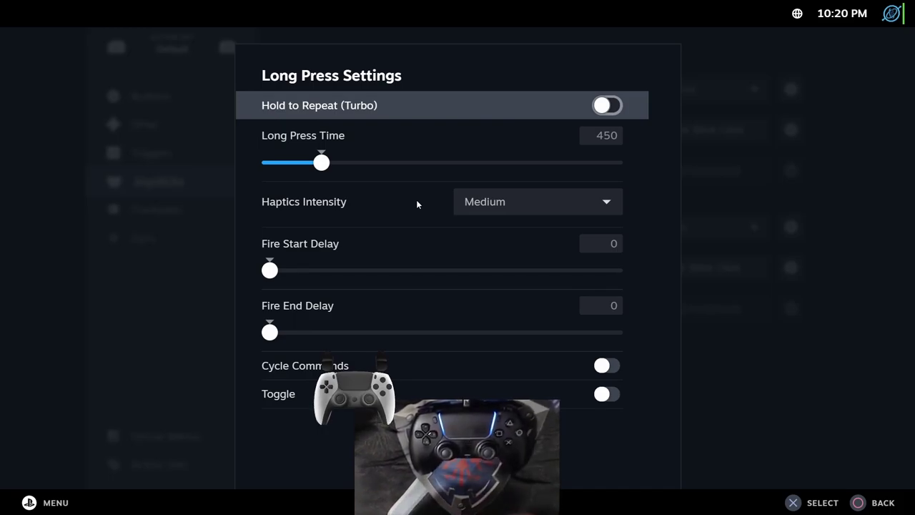
key(Escape)
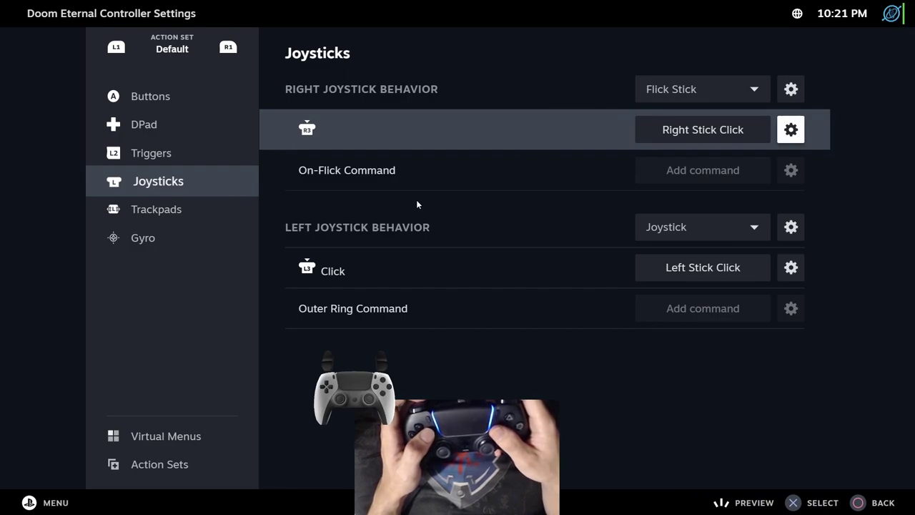
Step: Add a Hold Action Set Layer (Gyro off) command to right stick click, with Display name and Beep off
key(Return)
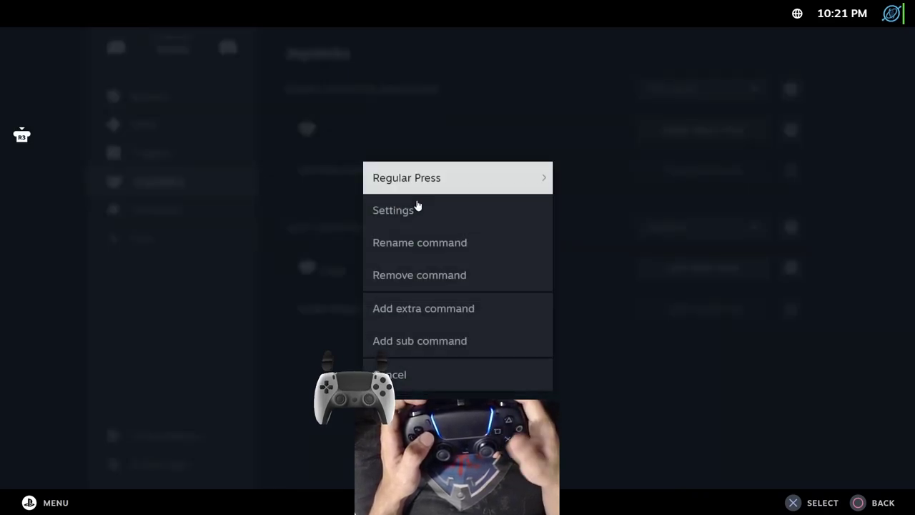
key(Down)
key(Down)
key(Down)
key(Down)
key(Return)
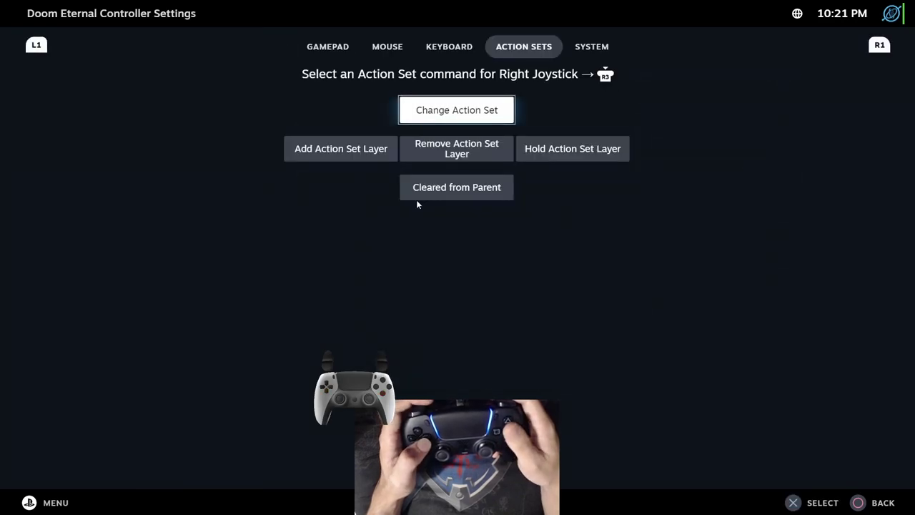
key(Down)
key(Right)
key(Return)
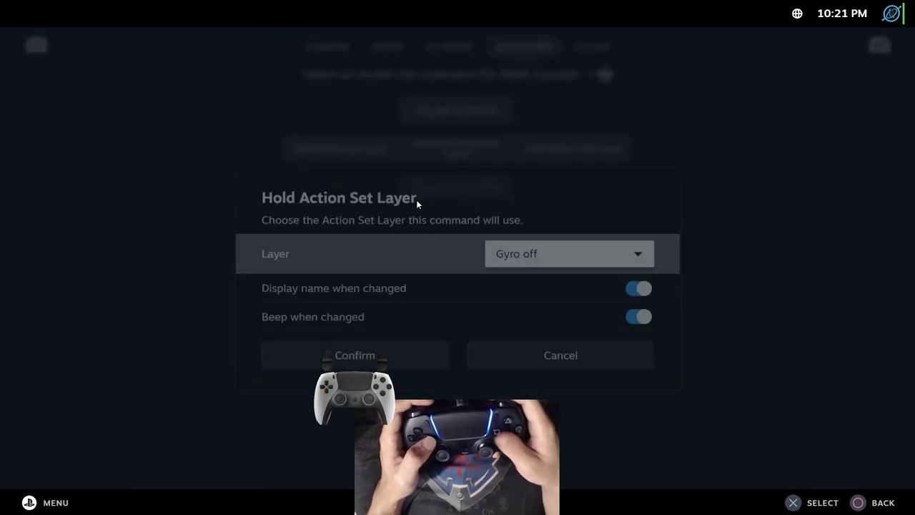
key(Down)
key(Return)
key(Down)
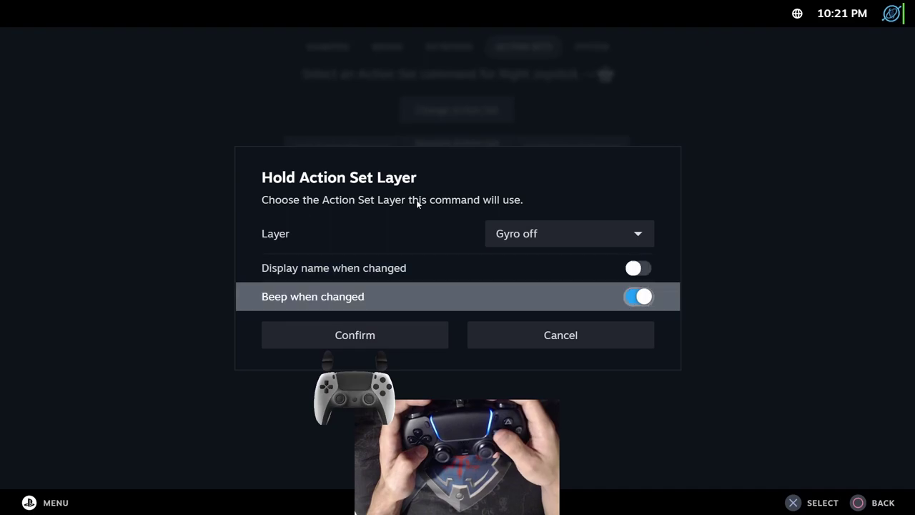
key(Return)
key(Up)
key(Up)
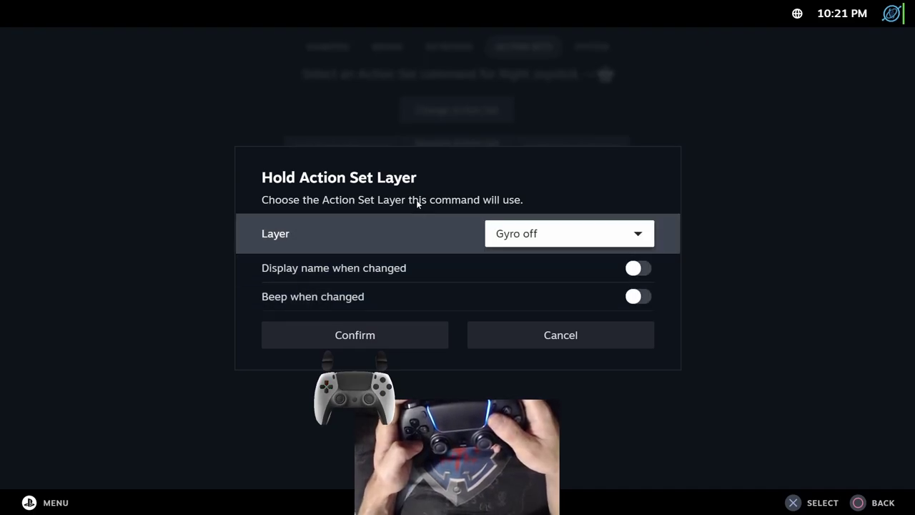
key(Down)
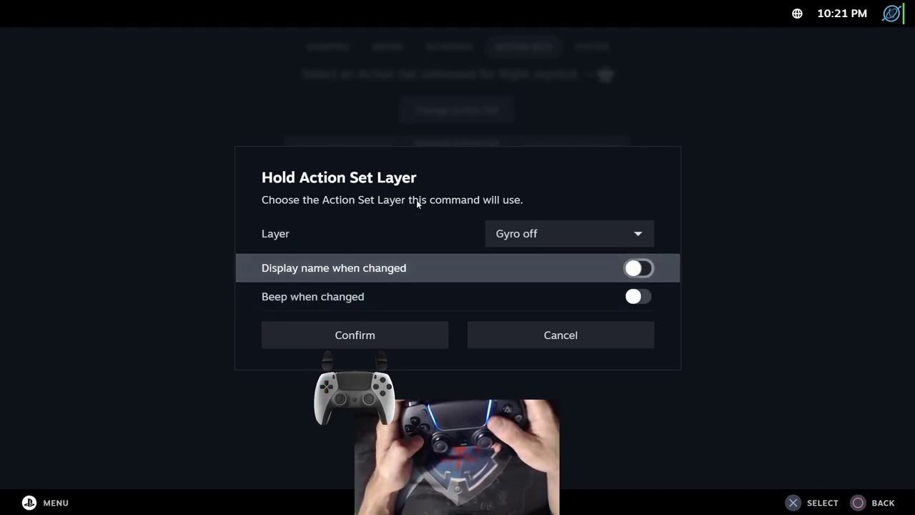
key(Down)
Step: Make Command 2 a Long Press with a Long Press Time of 150
key(Down)
key(Return)
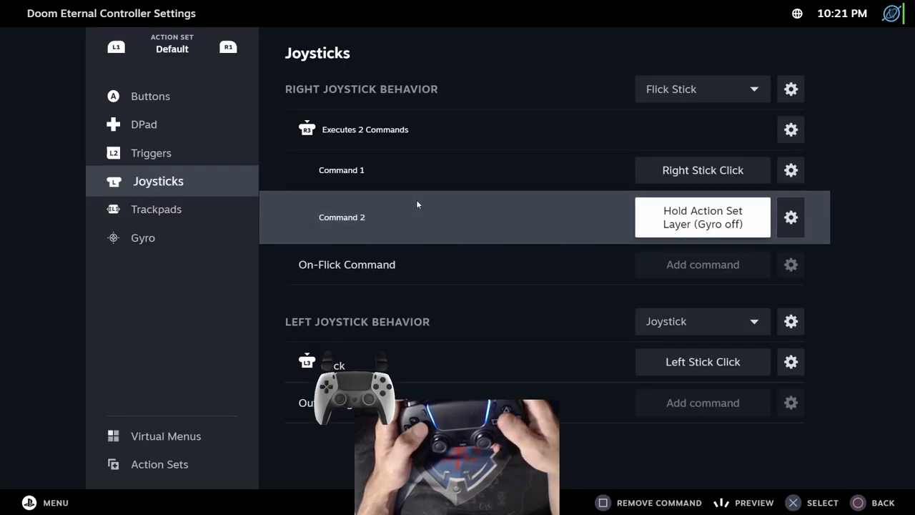
key(Menu)
key(Return)
key(Down)
key(Down)
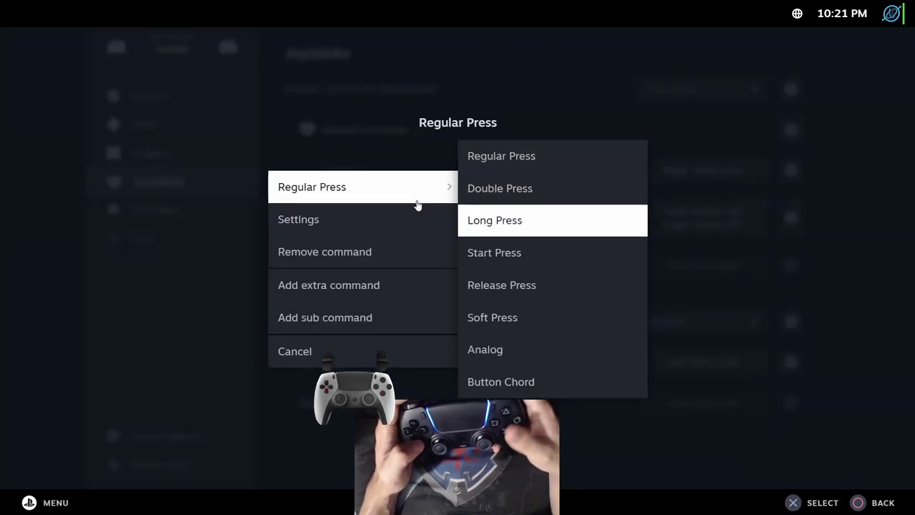
key(Return)
key(Menu)
key(Down)
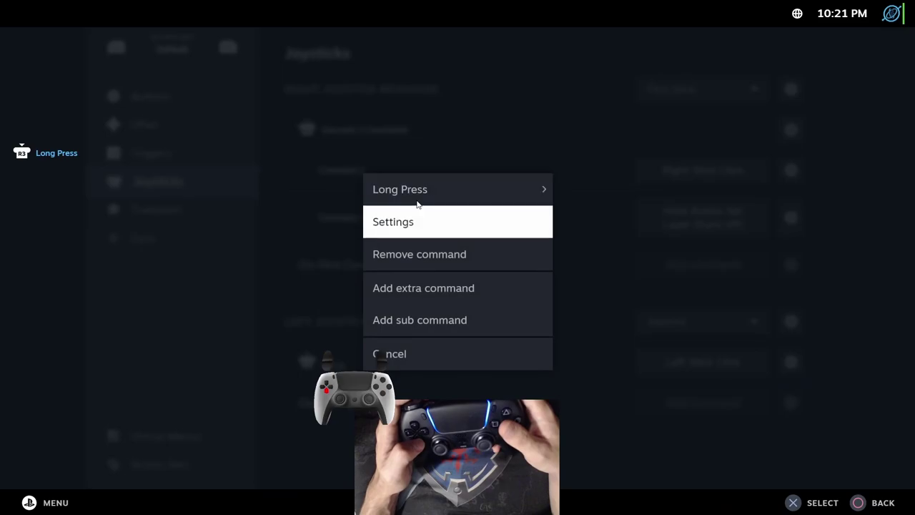
key(Return)
key(Down)
key(Left)
key(Left)
key(Left)
key(Left)
key(Left)
key(Left)
key(Left)
key(Left)
key(Left)
key(Left)
key(Left)
key(Left)
key(Left)
key(Left)
key(Left)
key(Left)
key(Left)
key(Left)
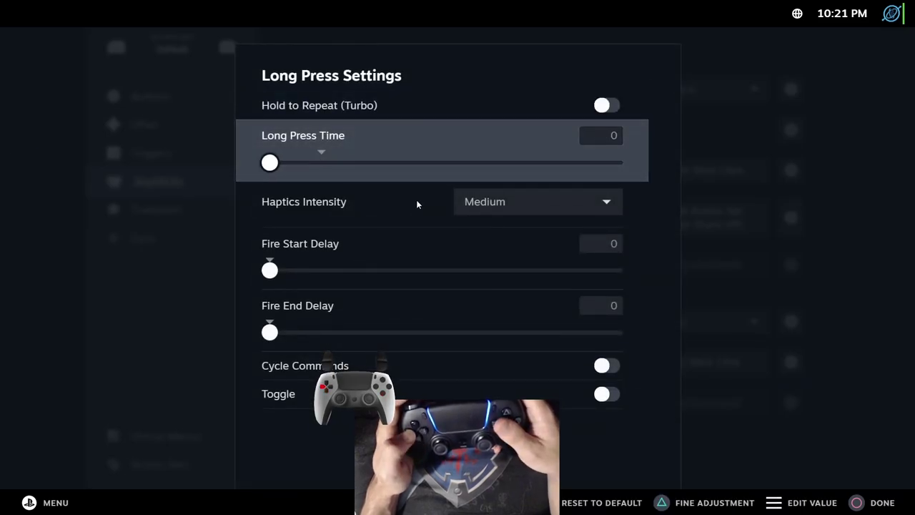
key(Right)
key(Right)
key(Right)
key(Right)
key(Right)
key(Right)
key(Escape)
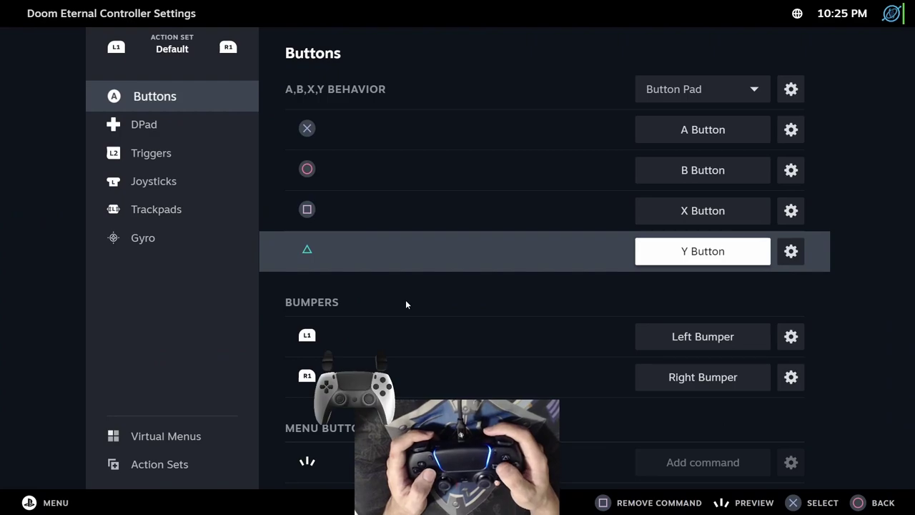
Step: Bring up the Y Button binding's command options
key(Down)
key(Up)
key(Right)
key(Return)
key(Down)
key(Down)
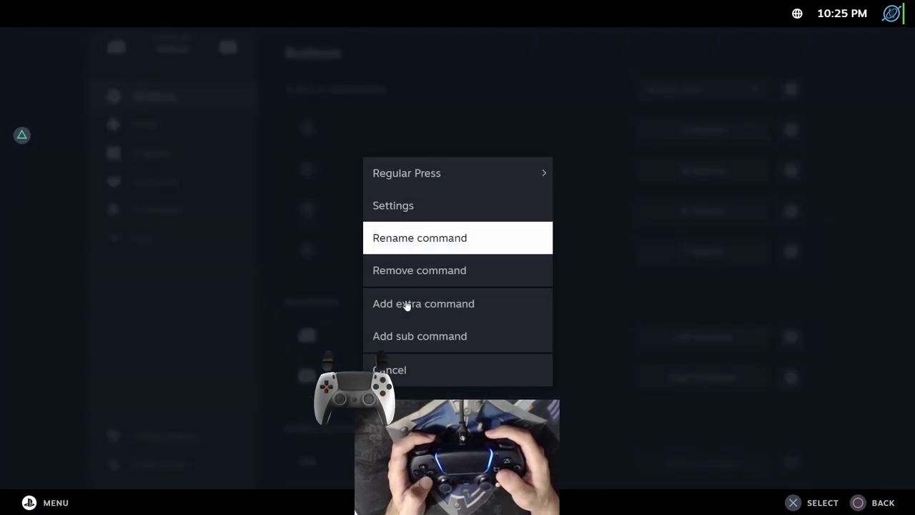
key(Down)
key(Down)
key(Return)
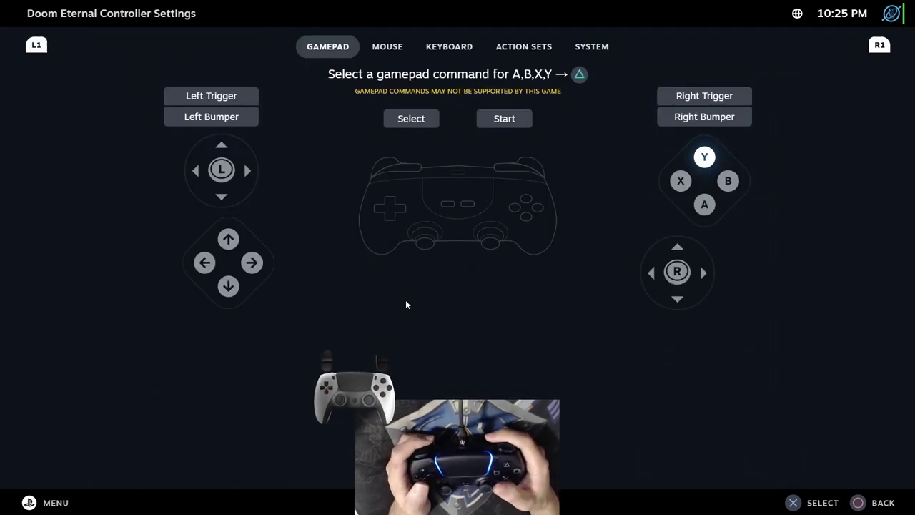
key(Escape)
Step: Add a Hold Action Set Layer (Gyro off) sub command to the Y Button
key(Down)
key(Down)
key(Down)
key(Down)
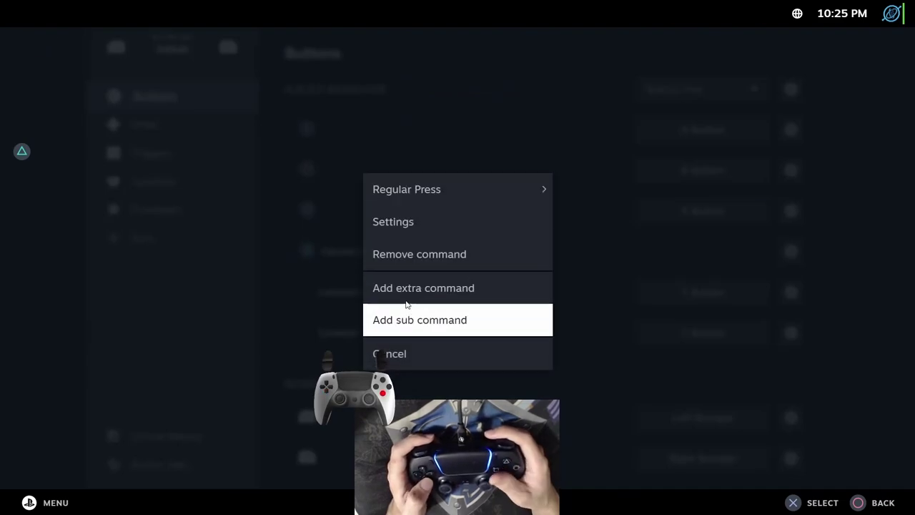
key(Return)
key(Page_Down)
key(Page_Down)
key(Page_Down)
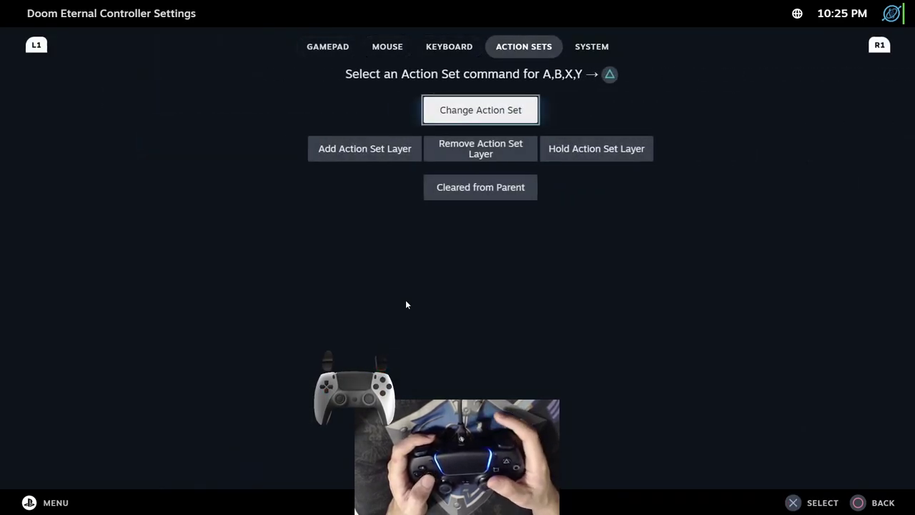
key(Down)
key(Right)
key(Right)
key(Return)
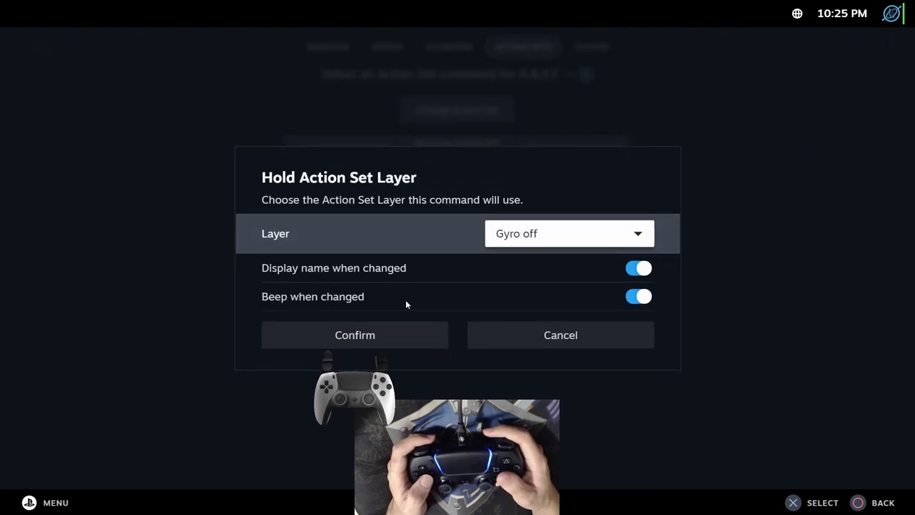
key(Escape)
Step: Set Y's Command 2 to Long Press with a Long Press Time of 150
key(Return)
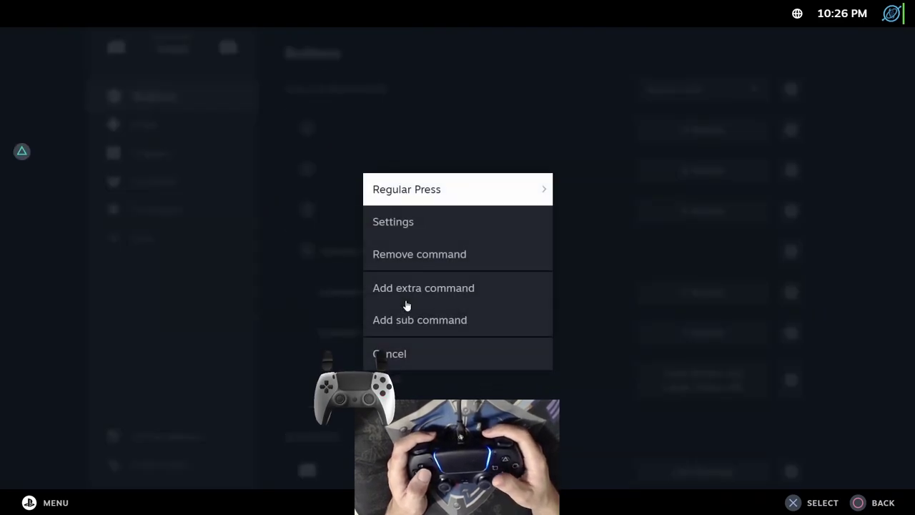
key(Return)
key(Down)
key(Down)
key(Return)
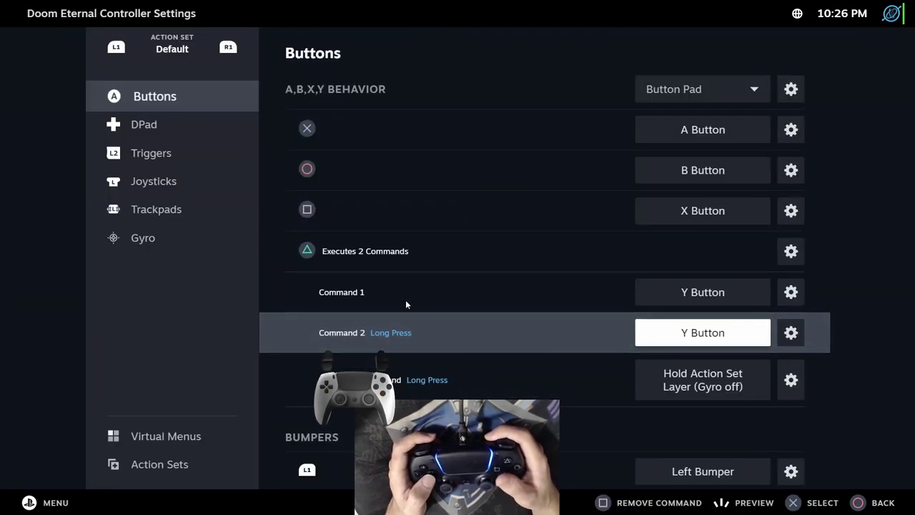
key(Right)
key(Return)
key(Down)
key(Down)
key(Up)
key(Up)
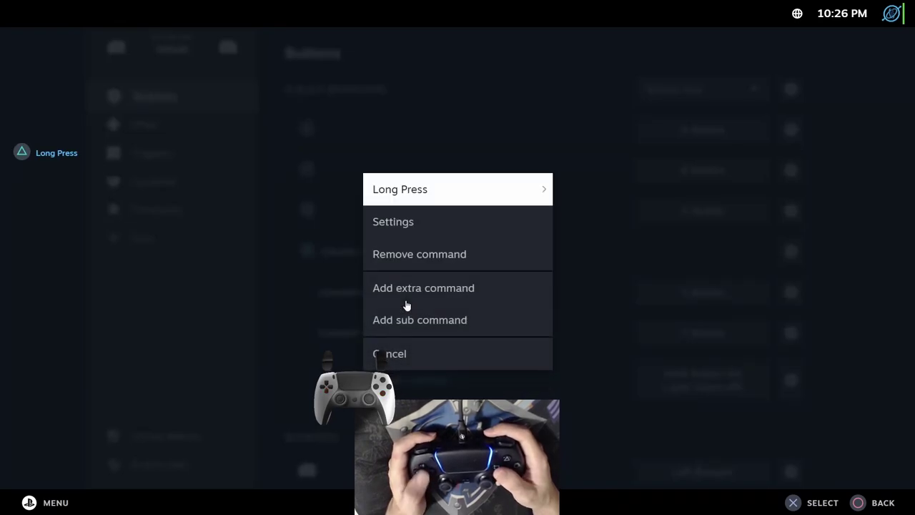
key(Down)
key(Return)
key(Down)
key(Left)
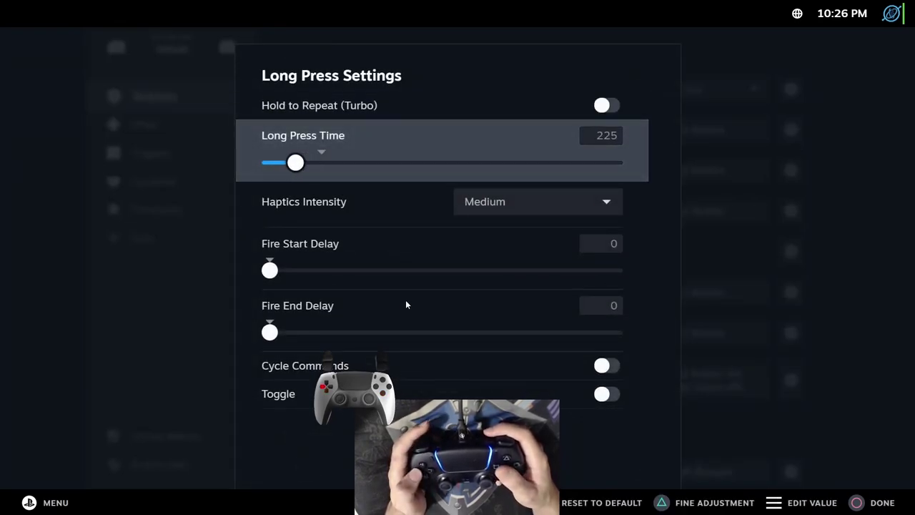
key(Right)
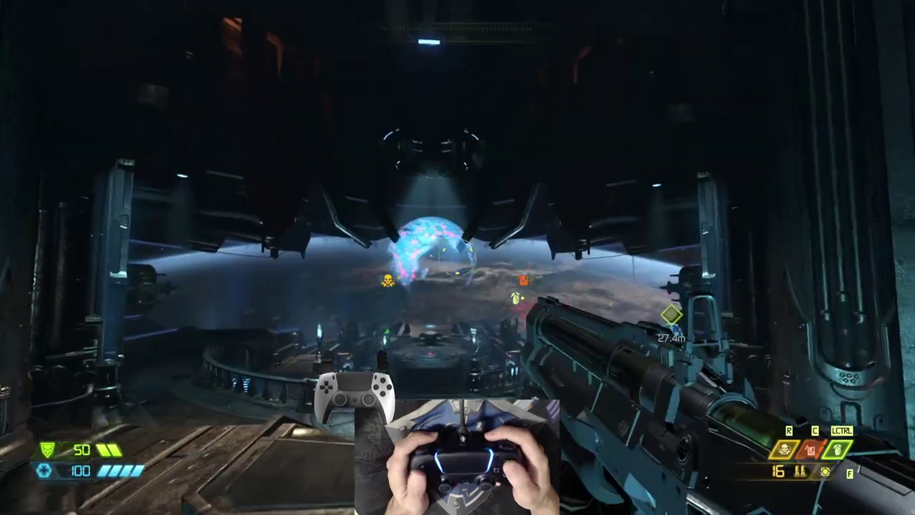
Step: Use the weapon wheel to swap from the Combat Shotgun to the Heavy Cannon
key(q)
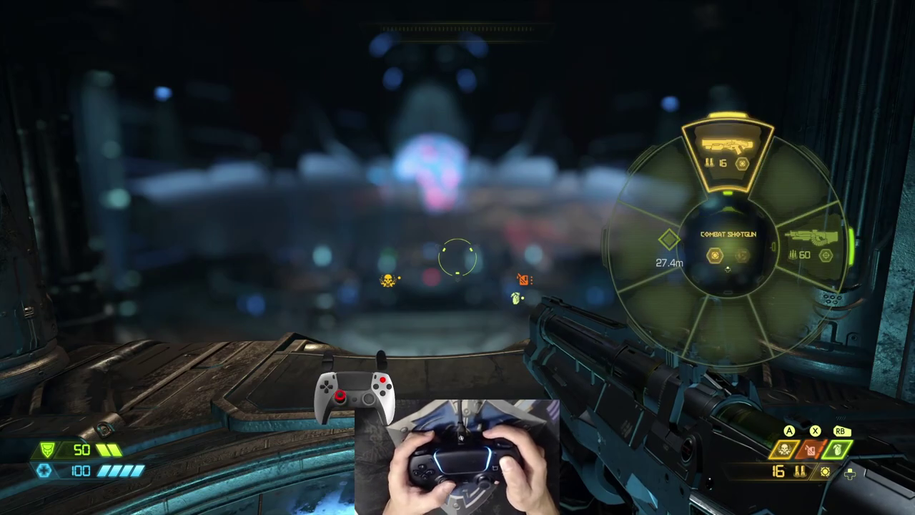
key(2)
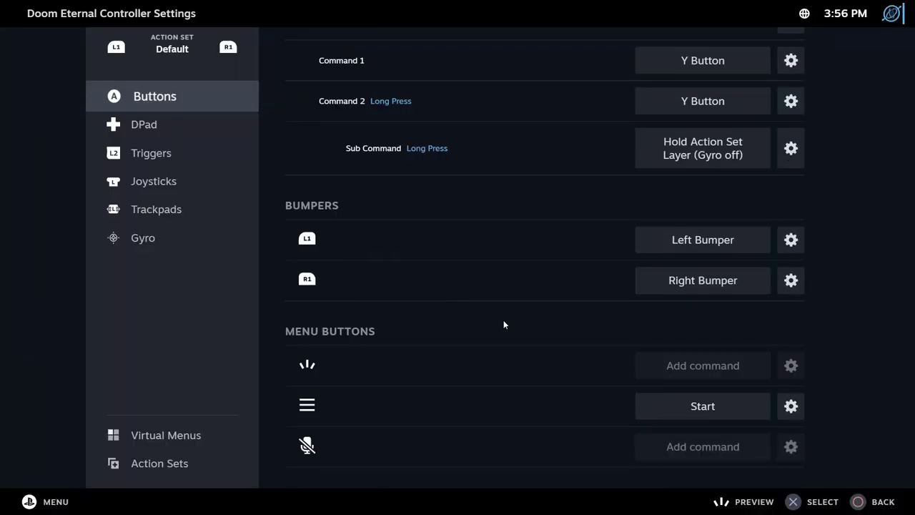
Step: In Default, bind the mic button to Change Action Set (Menus) with Beep off
click(722, 445)
click(536, 47)
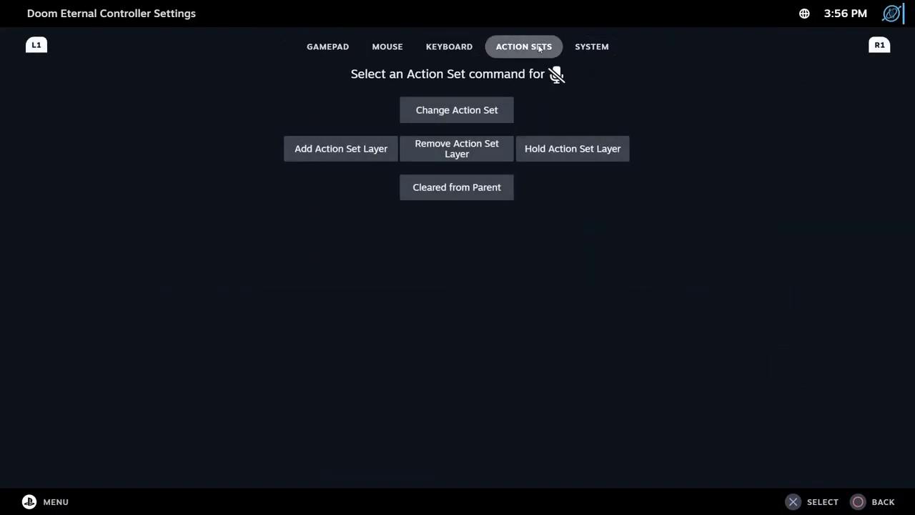
click(458, 111)
click(640, 296)
click(406, 334)
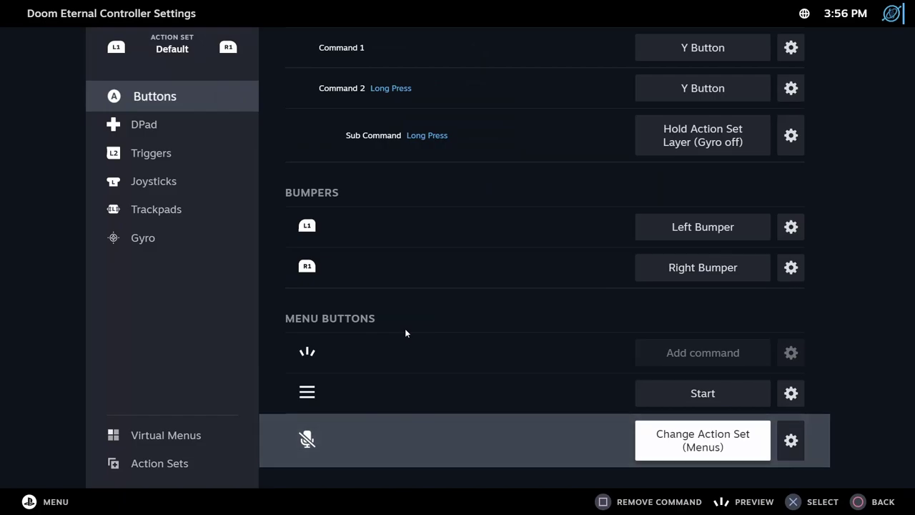
Step: In the Menus set, bind the mic button to Change Action Set (Default), Display name and Beep off
click(229, 47)
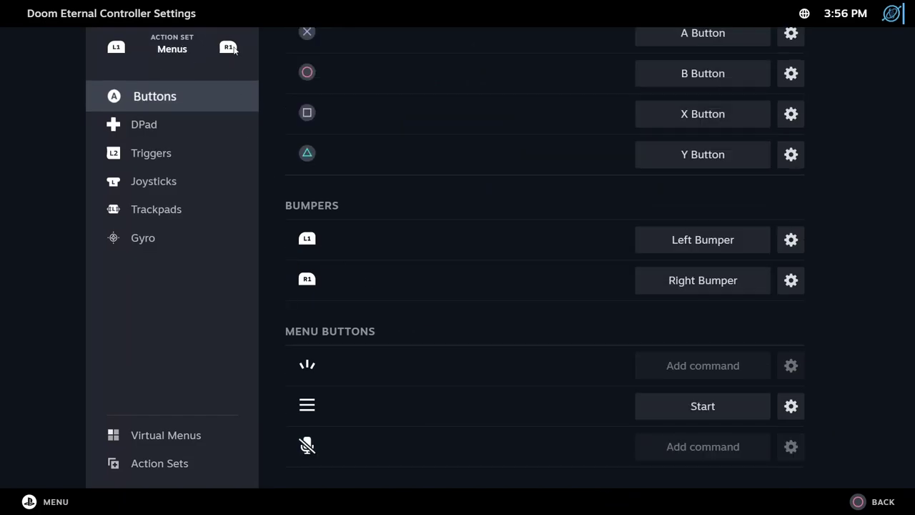
click(681, 446)
click(458, 108)
click(640, 267)
click(639, 296)
click(408, 334)
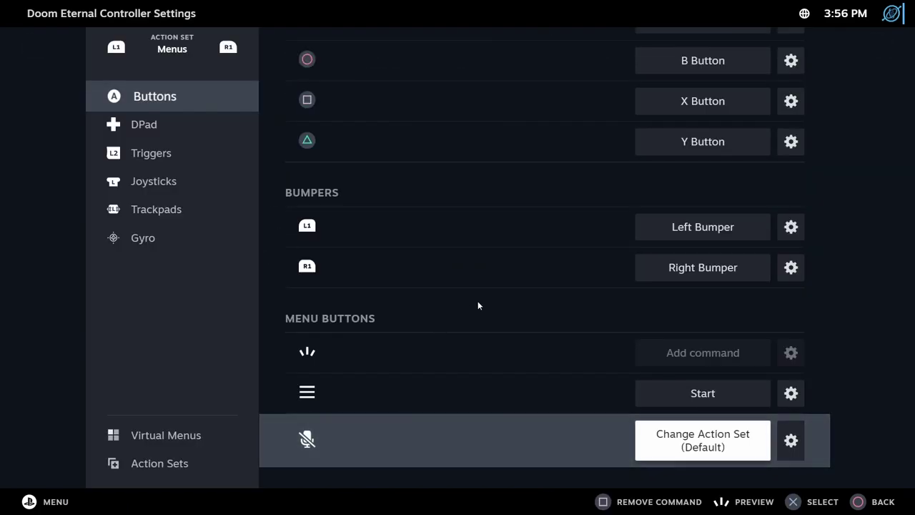
click(146, 238)
Step: Open the gyro mode choices while playing the Neon White level with 11 demons remaining
click(663, 91)
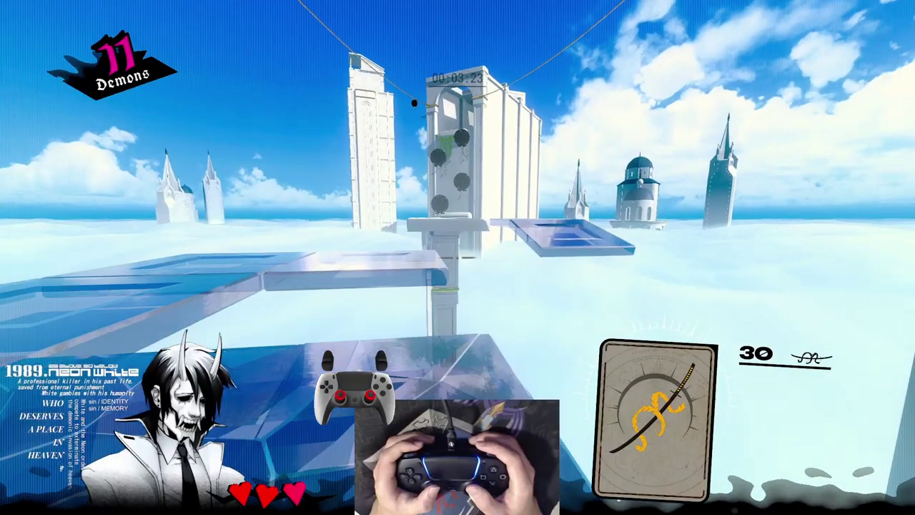